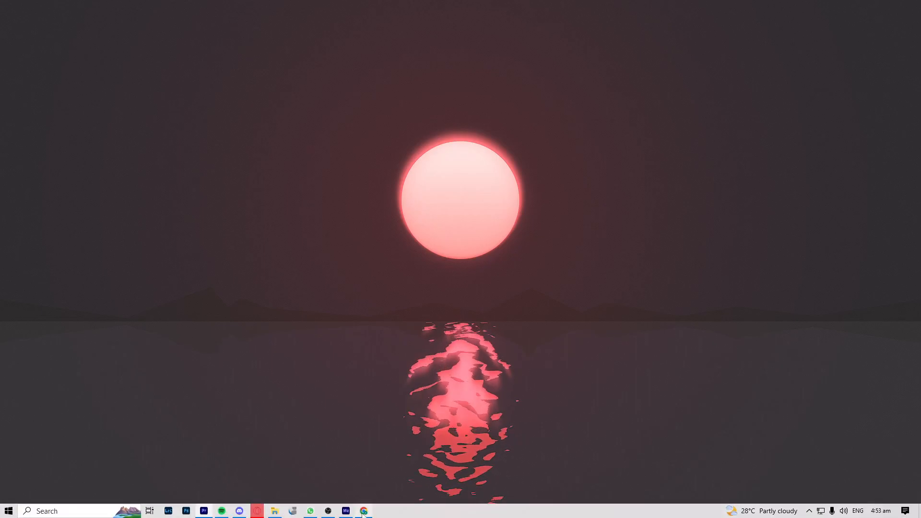
Open the eBay site in the browser and sign in to the seller account with the first listed Google account
click(364, 511)
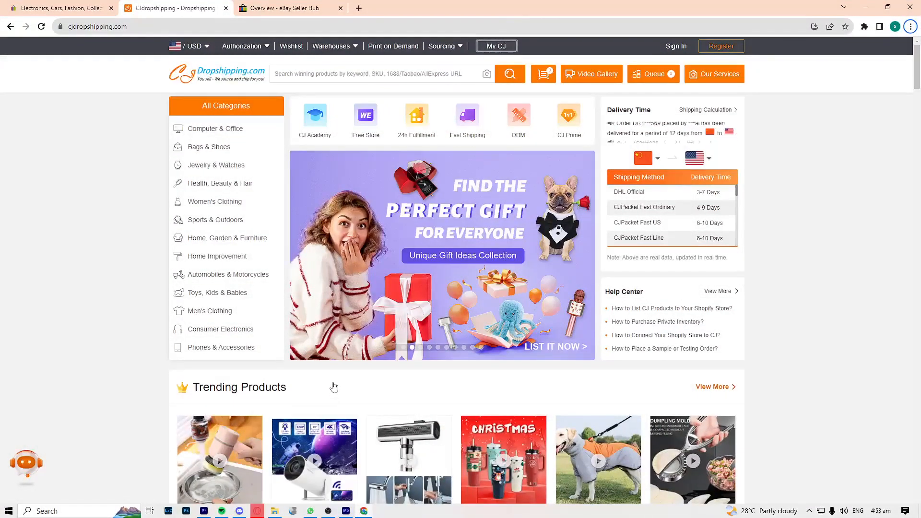
click(17, 5)
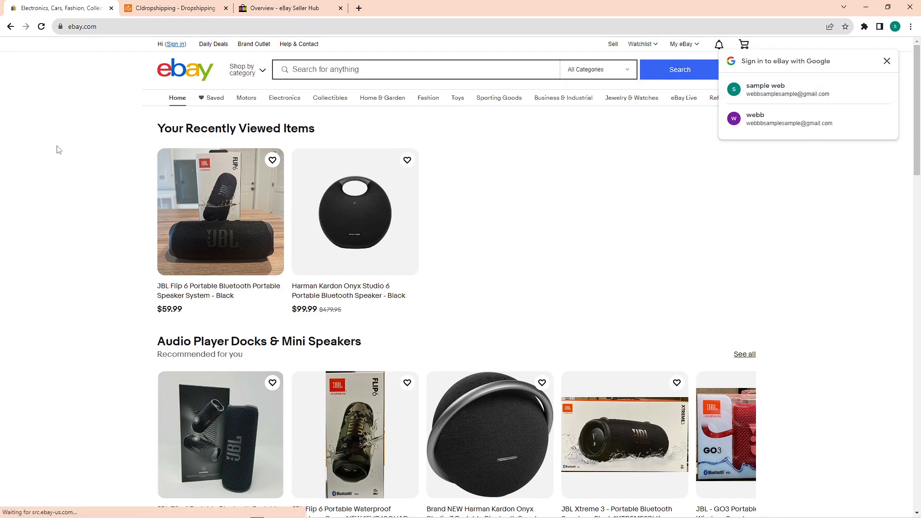
click(176, 44)
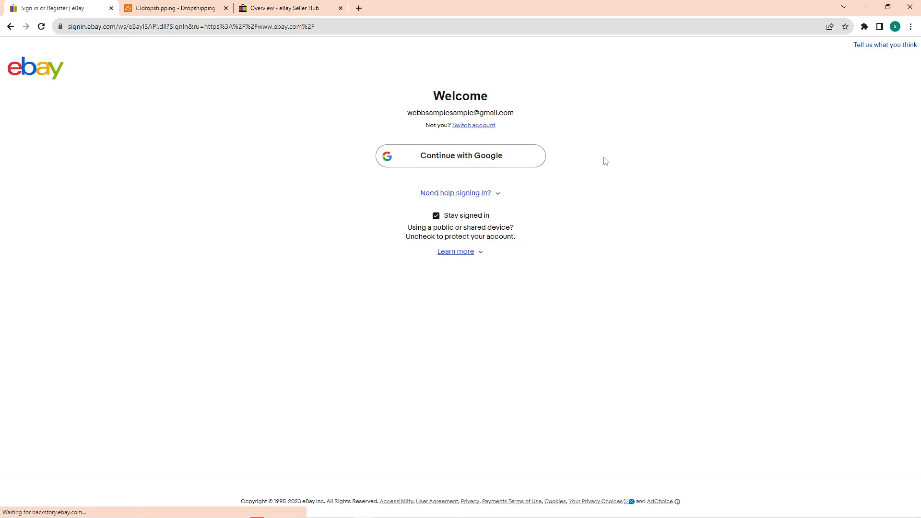
click(459, 157)
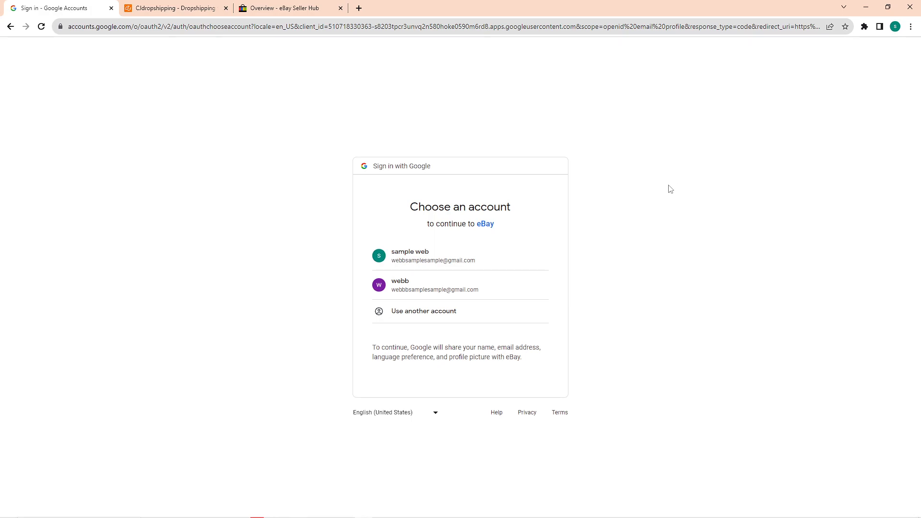
click(423, 257)
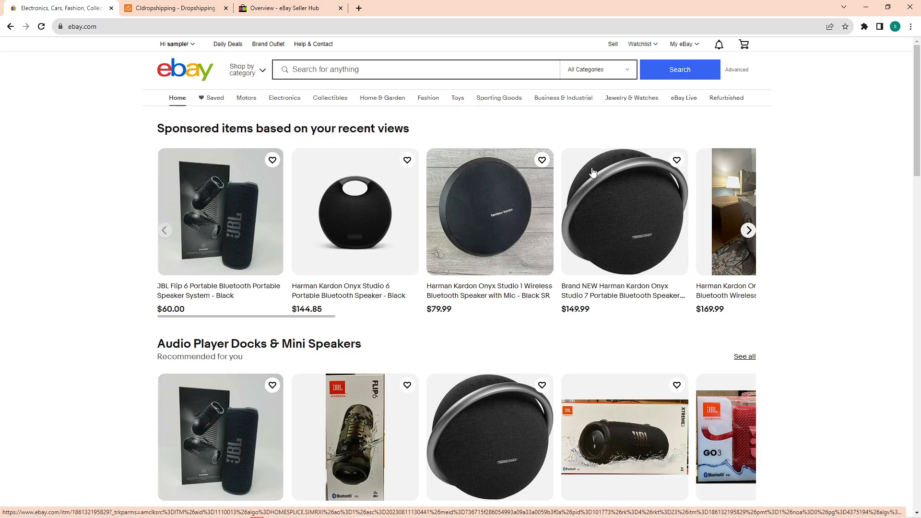
Open the Selling section of My eBay and look over the Seller Hub overview page
click(694, 44)
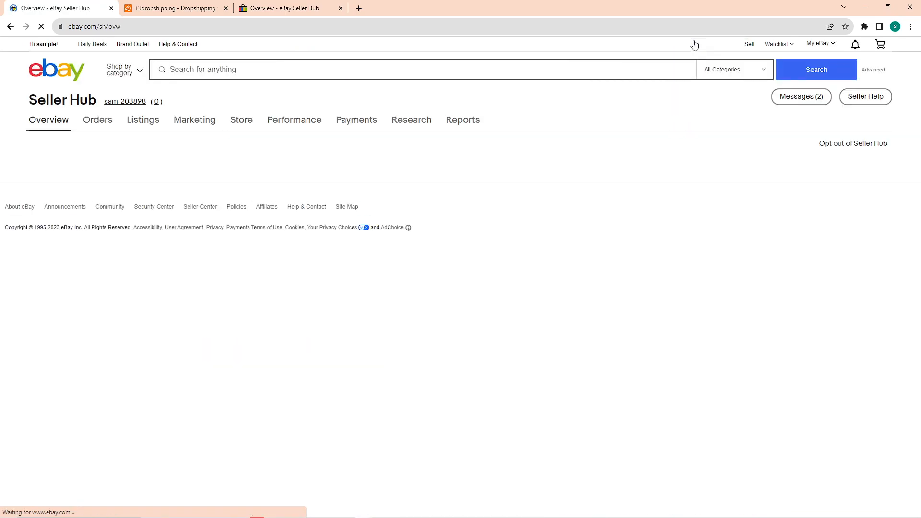
mouse_move(814, 44)
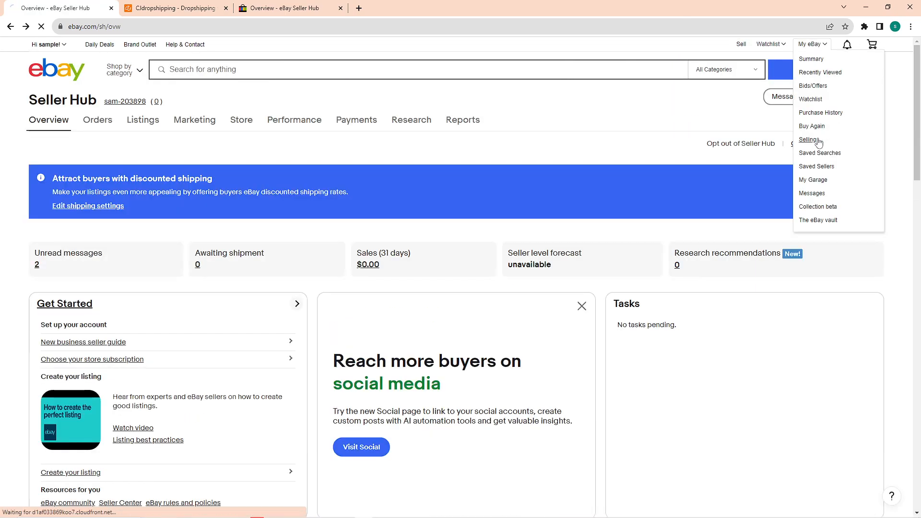
scroll(254, 213, down, 15)
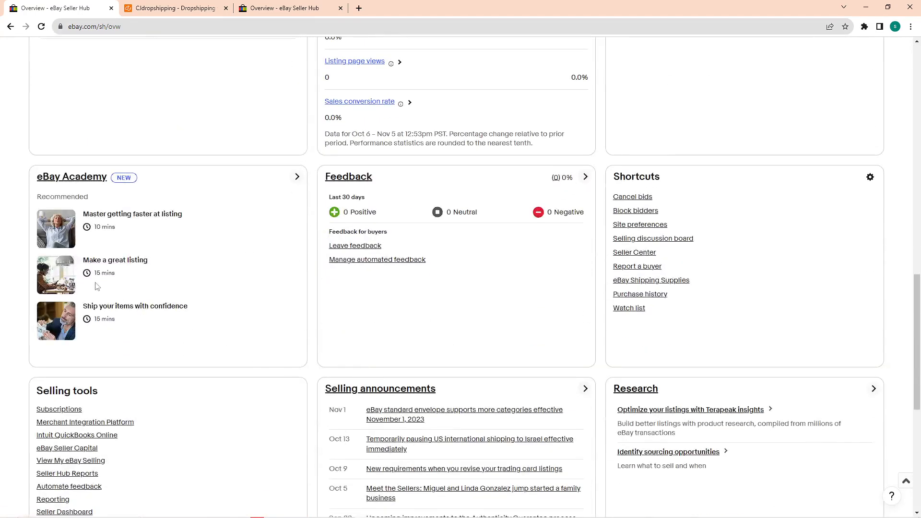
scroll(440, 193, down, 7)
scroll(291, 360, up, 3)
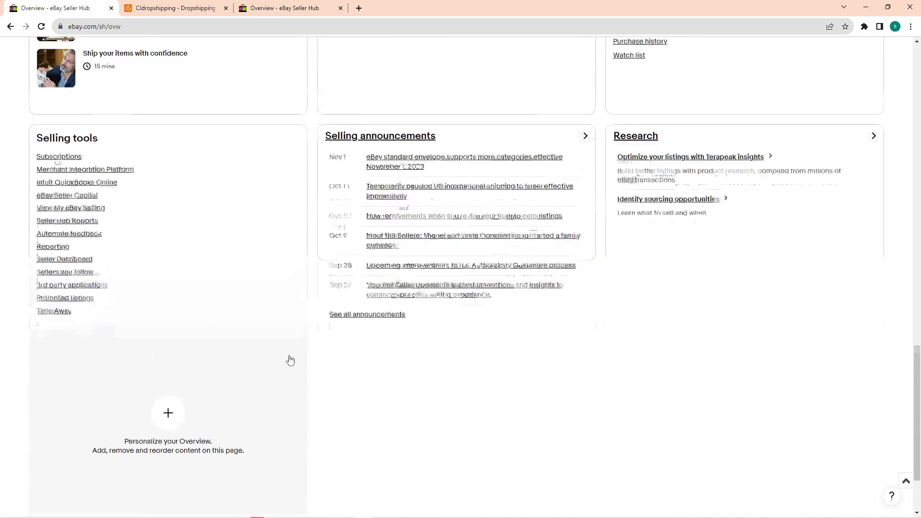
scroll(292, 360, up, 18)
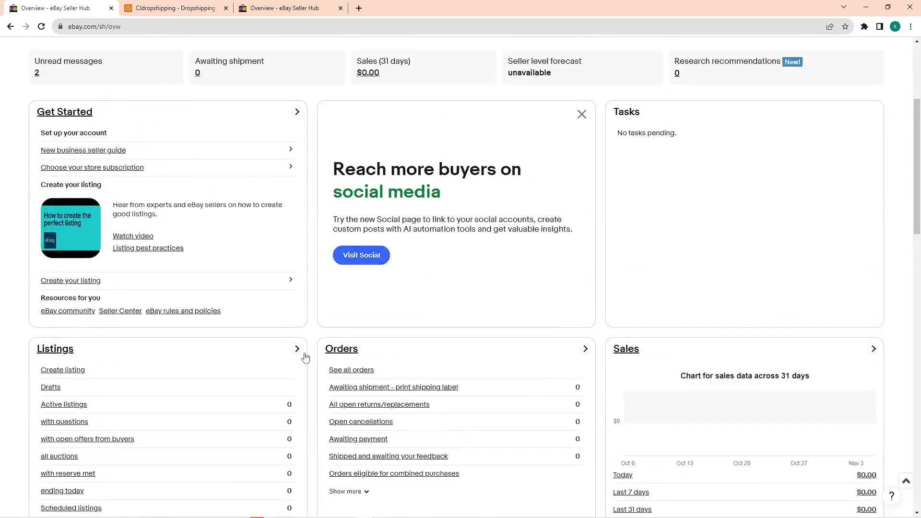
scroll(305, 357, up, 2)
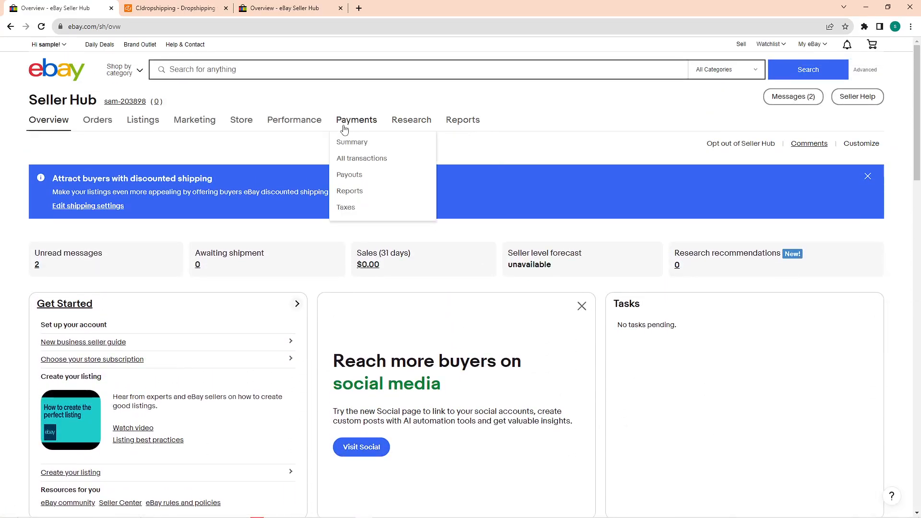
Look at the Seller Hub's Store subscription page and its active Listings page
mouse_move(378, 125)
mouse_move(291, 130)
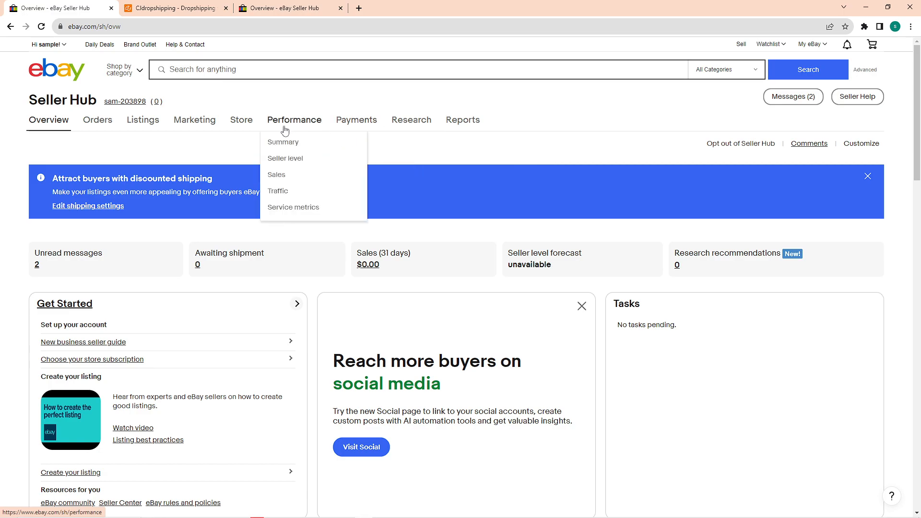
click(243, 128)
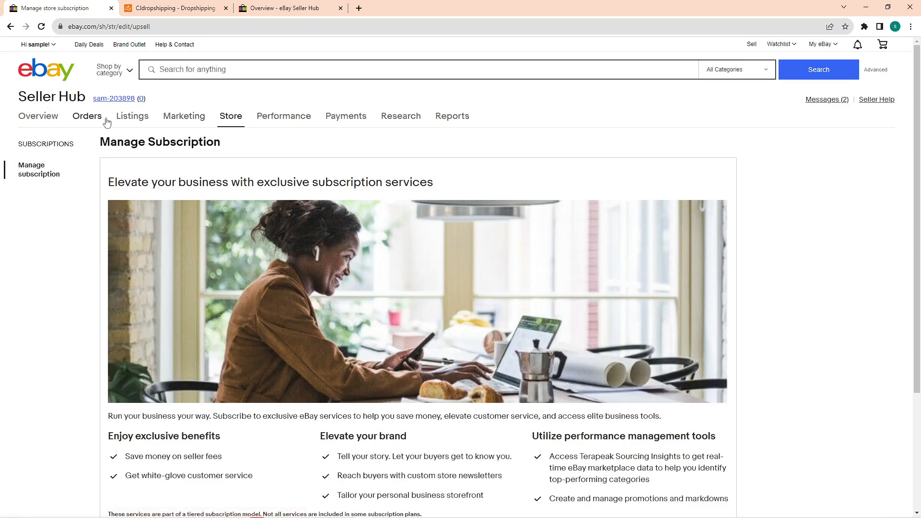
click(133, 118)
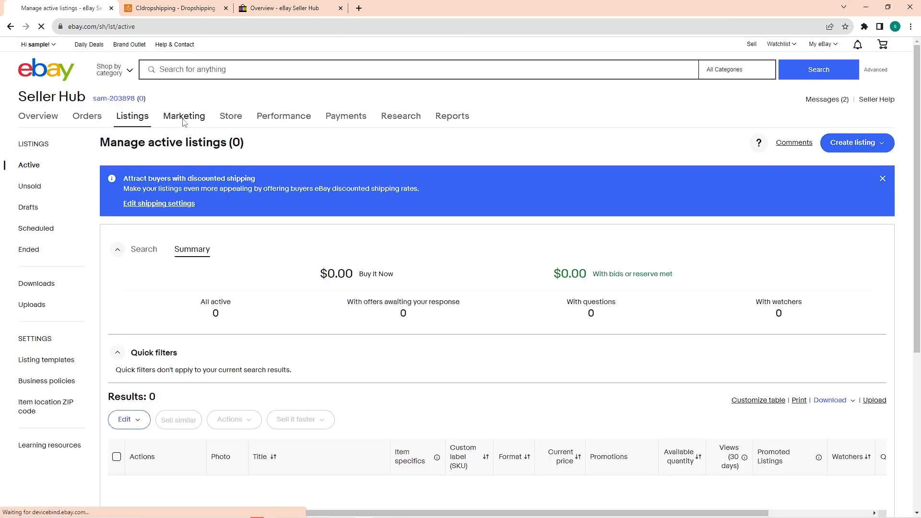
View the Seller Hub's Marketing page, go through its two-part introductory tour, and return to the Overview page
click(101, 126)
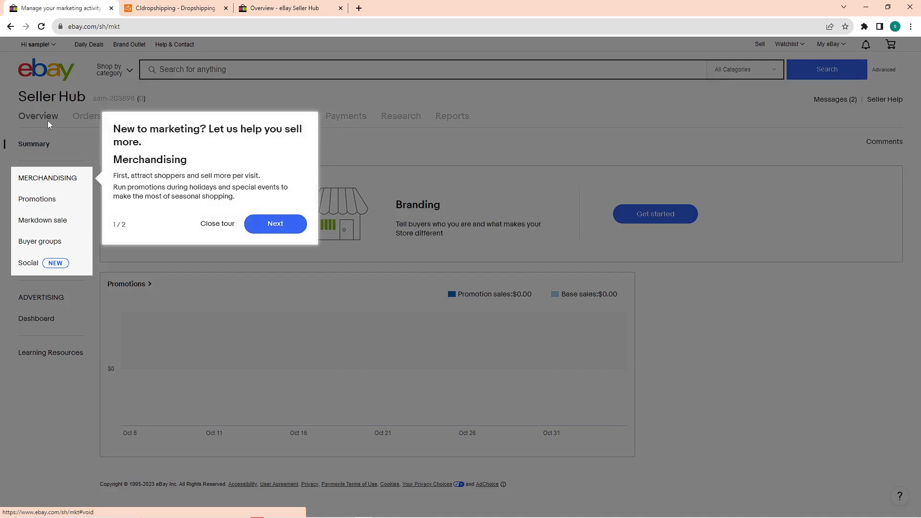
click(285, 224)
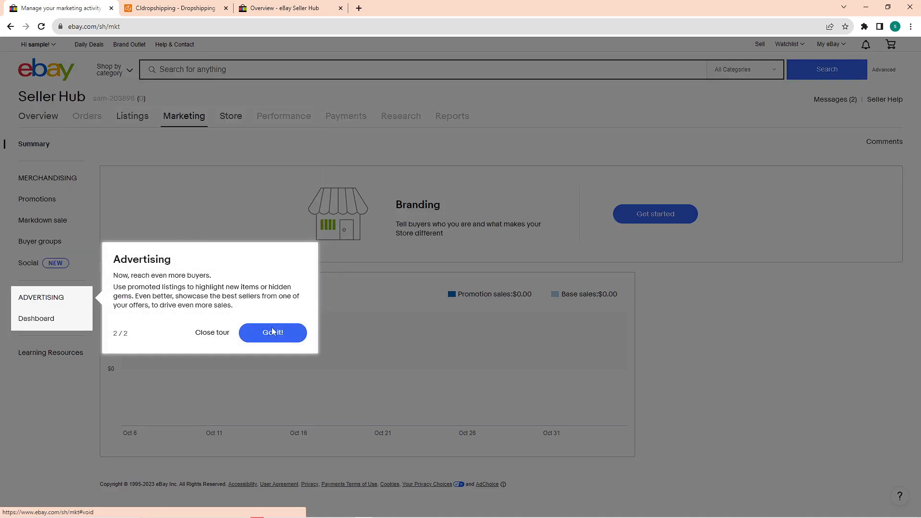
click(275, 332)
click(45, 127)
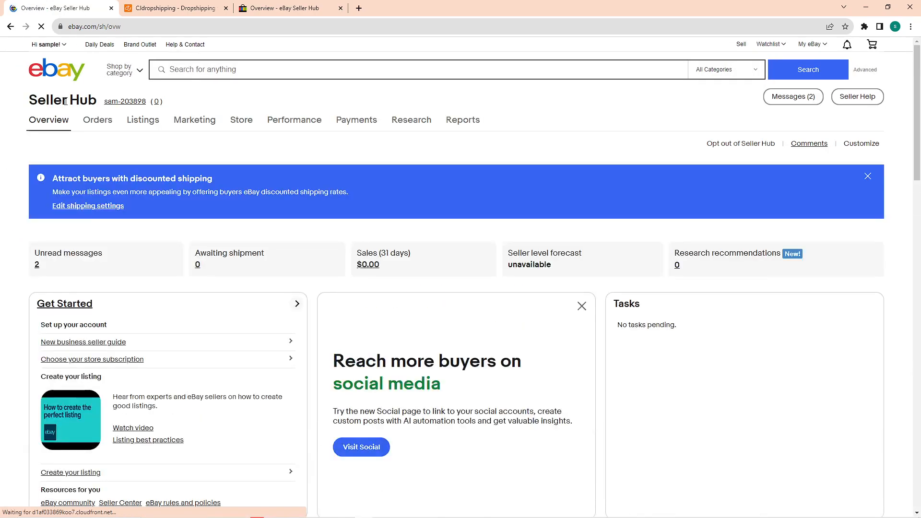
Open the Seller Hub's Payments page and examine how eBay manages seller payments
click(140, 102)
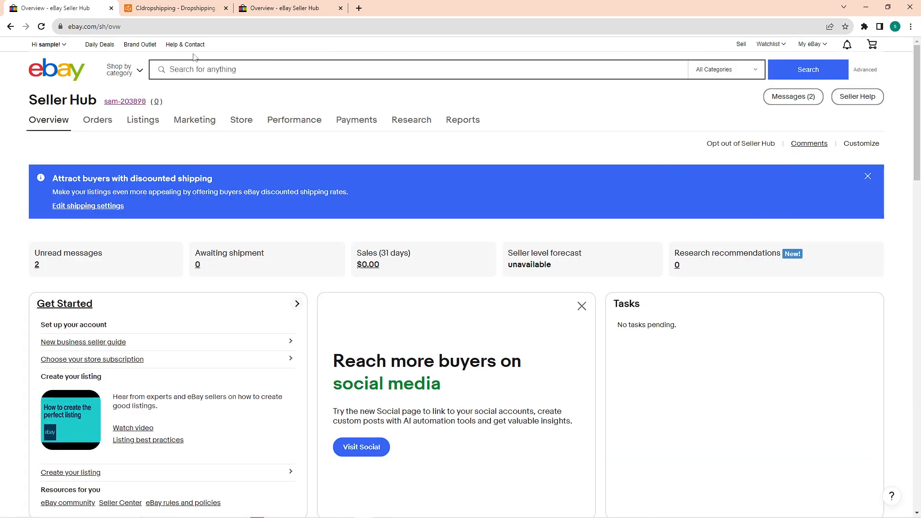
click(361, 123)
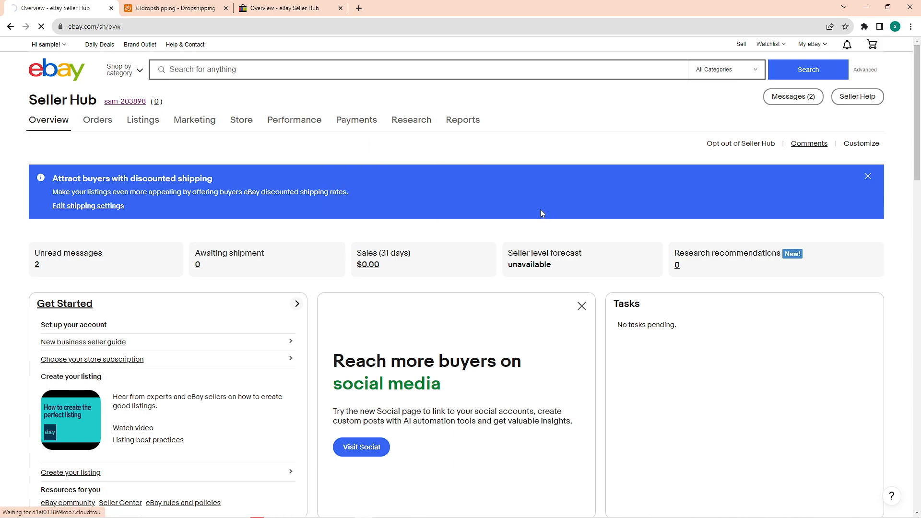
scroll(539, 211, down, 2)
scroll(539, 212, down, 2)
scroll(579, 218, up, 3)
scroll(585, 233, up, 1)
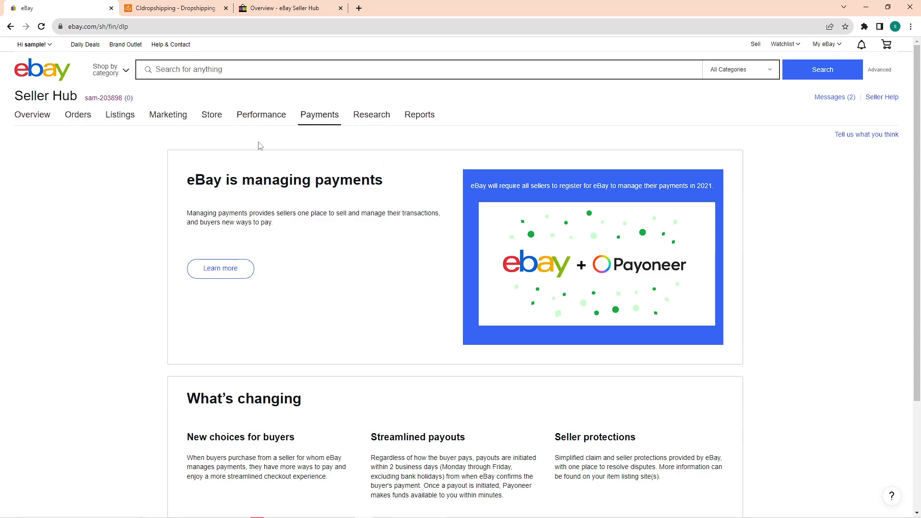
Switch to CJdropshipping, try signing in with Google, sign in with the prefilled email and password, and open the homepage
click(177, 8)
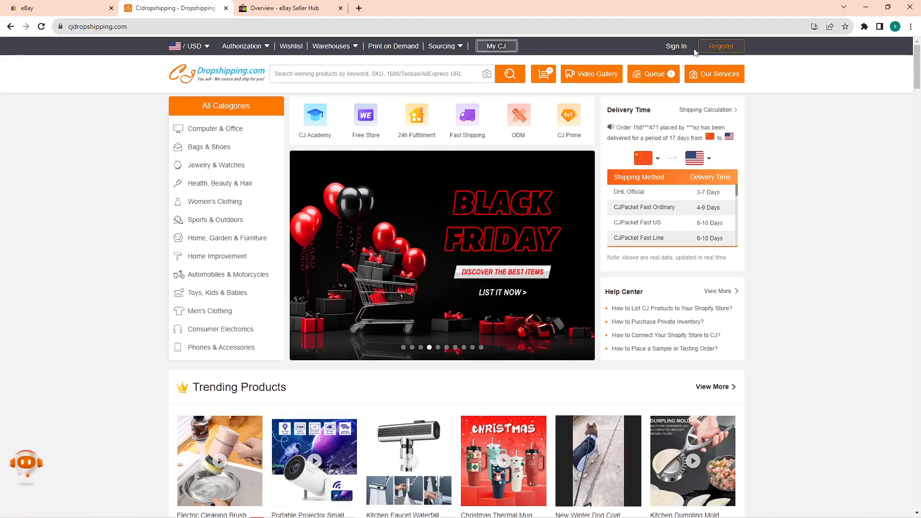
click(678, 46)
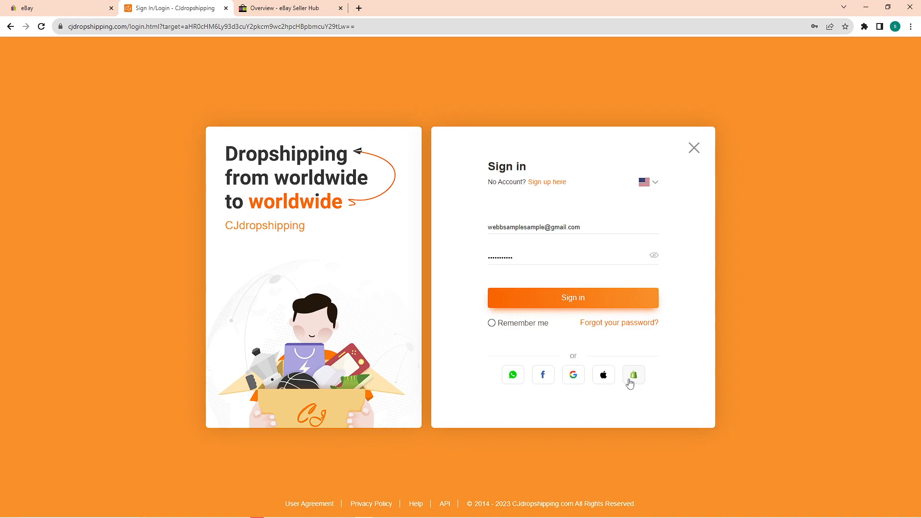
click(569, 379)
click(473, 283)
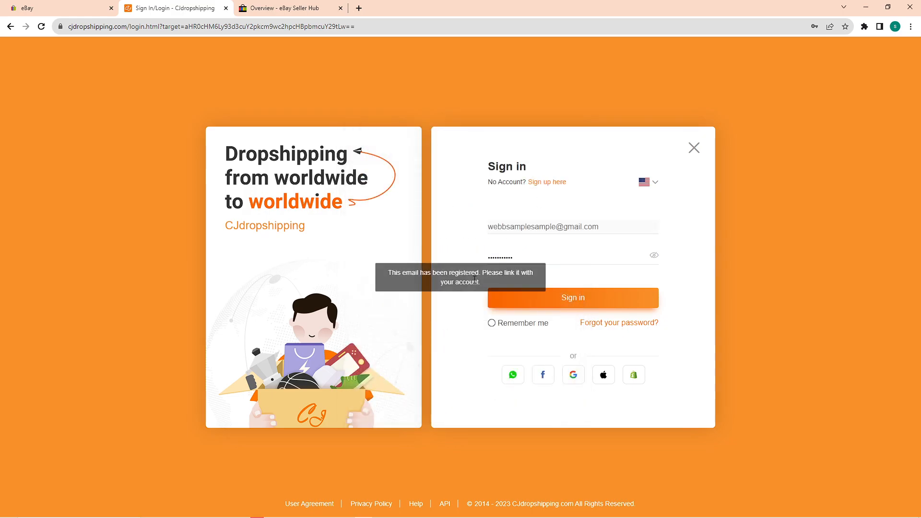
click(549, 301)
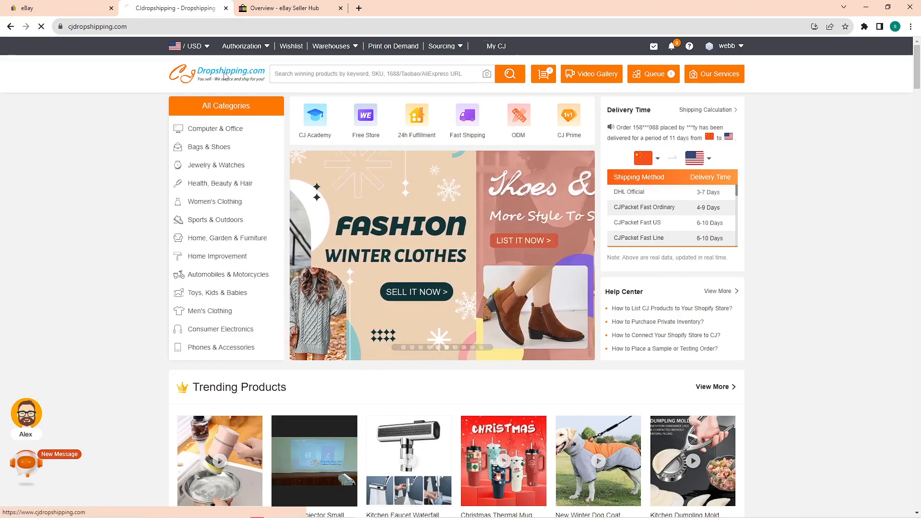
click(226, 75)
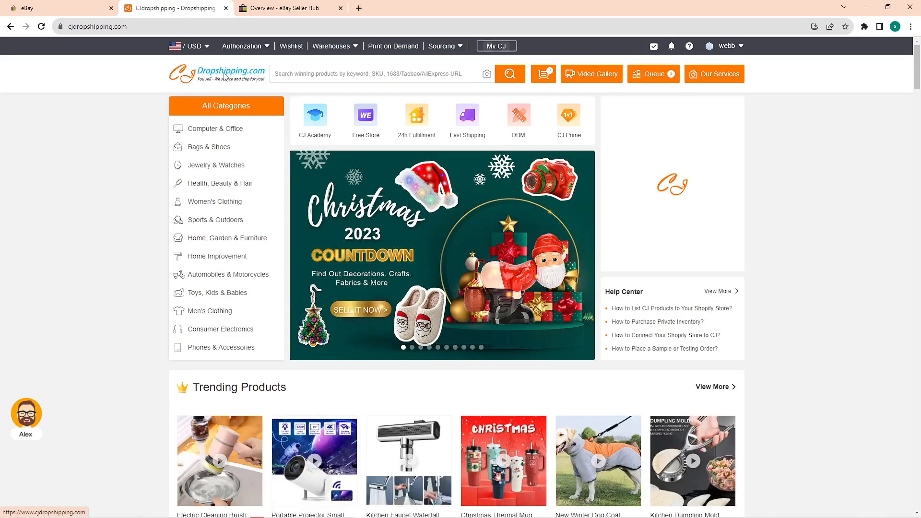
Authorize the eBay store in CJdropshipping by adding it to the eBay store list
mouse_move(254, 51)
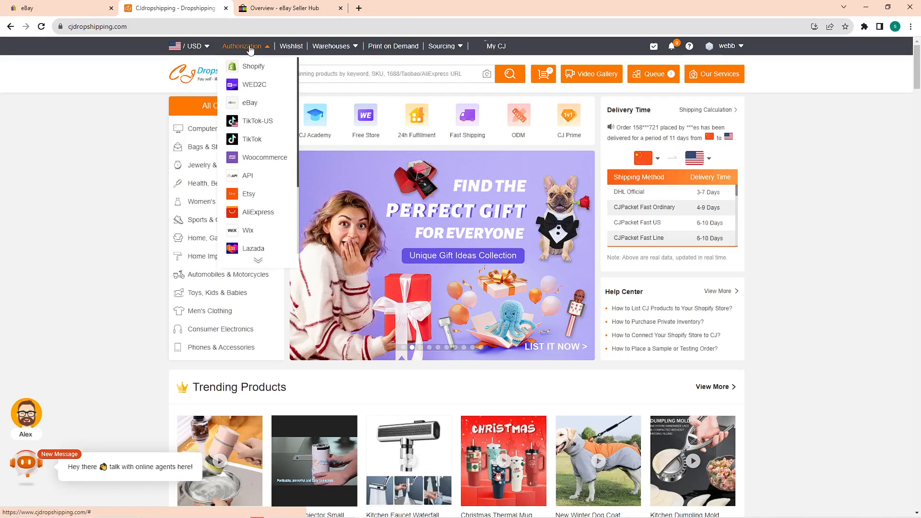
click(249, 102)
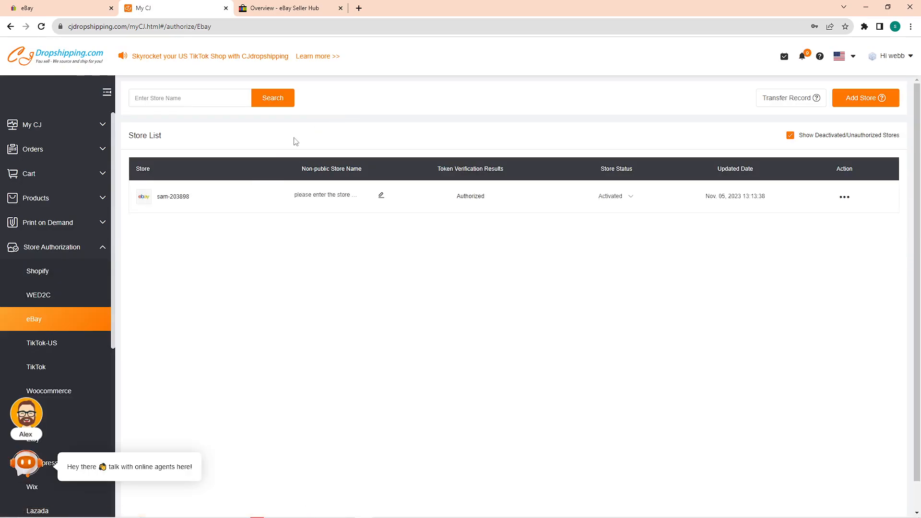
click(855, 100)
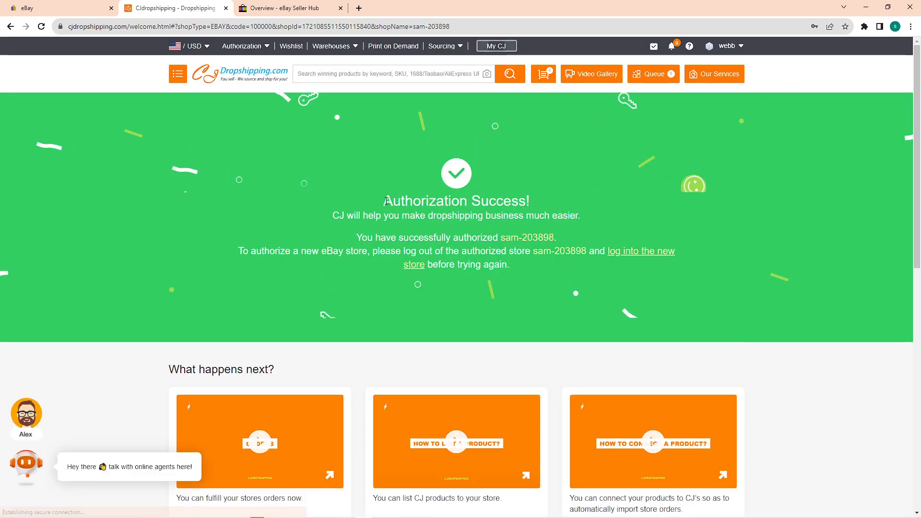
drag(385, 200, 529, 202)
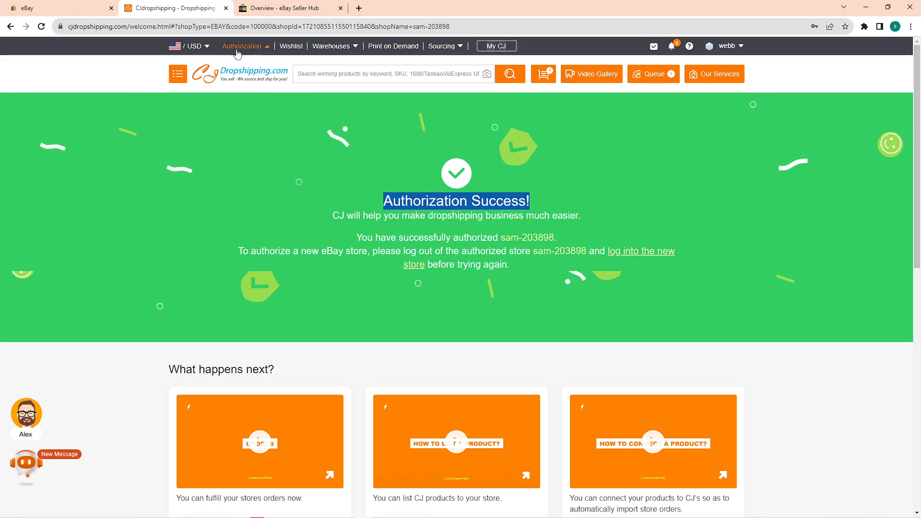
Open the CJdropshipping homepage and examine the subcategories under the product categories from Bags & Shoes to Phones & Accessories
click(210, 77)
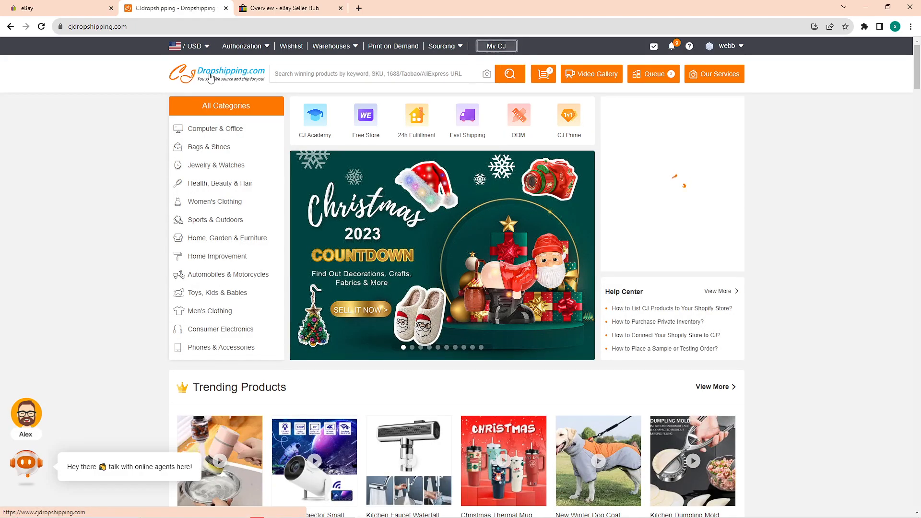
mouse_move(230, 151)
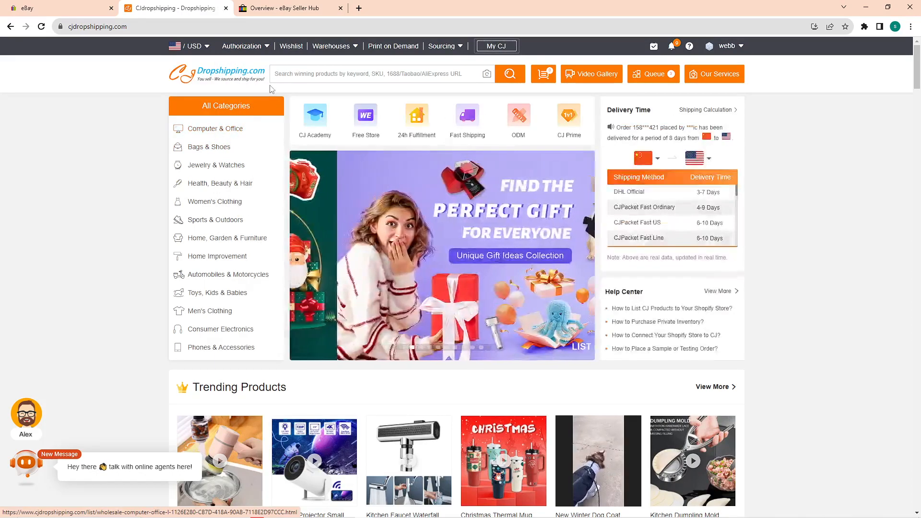
mouse_move(218, 134)
mouse_move(178, 151)
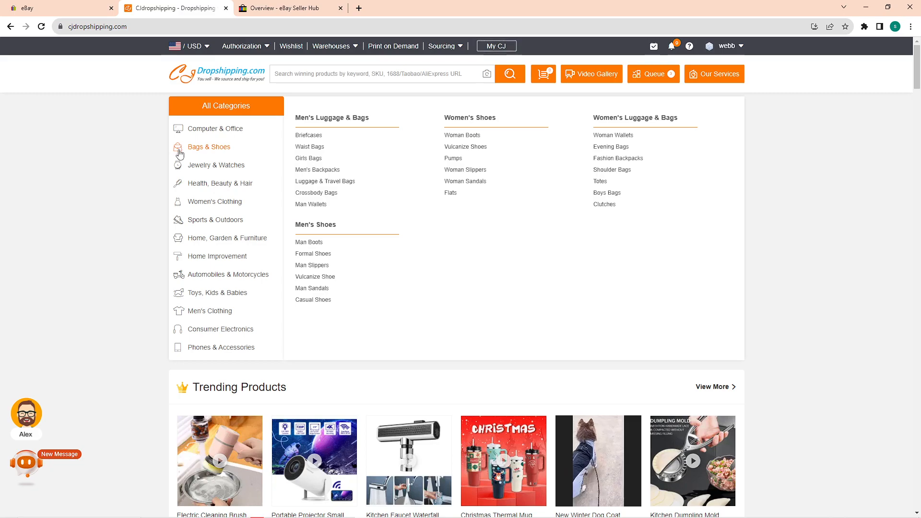
mouse_move(222, 167)
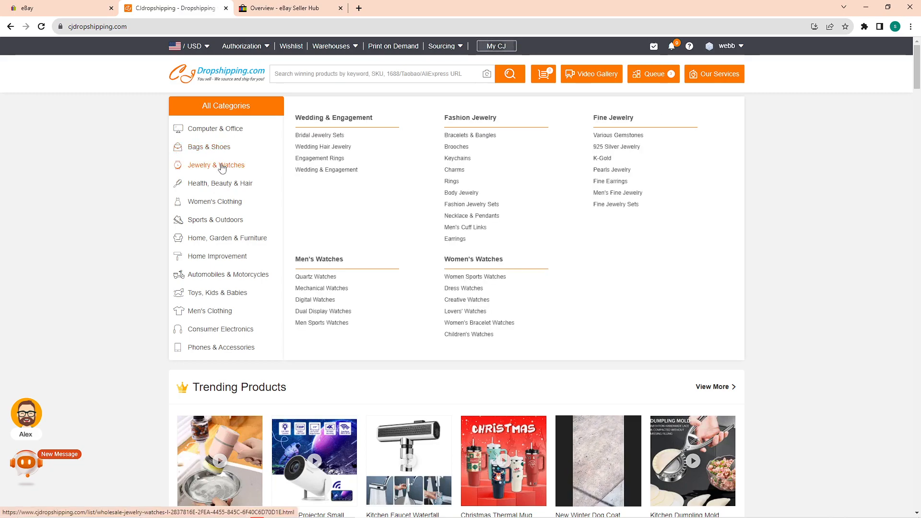
mouse_move(220, 185)
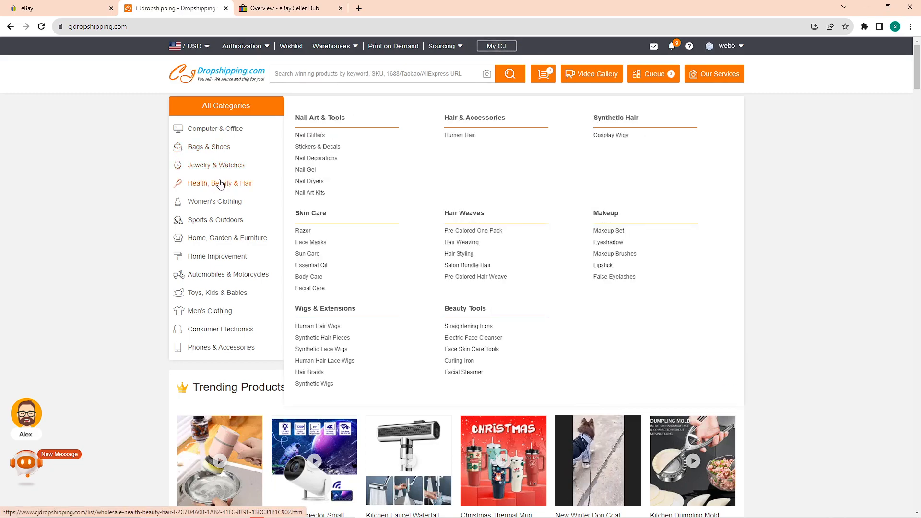
mouse_move(220, 224)
mouse_move(236, 260)
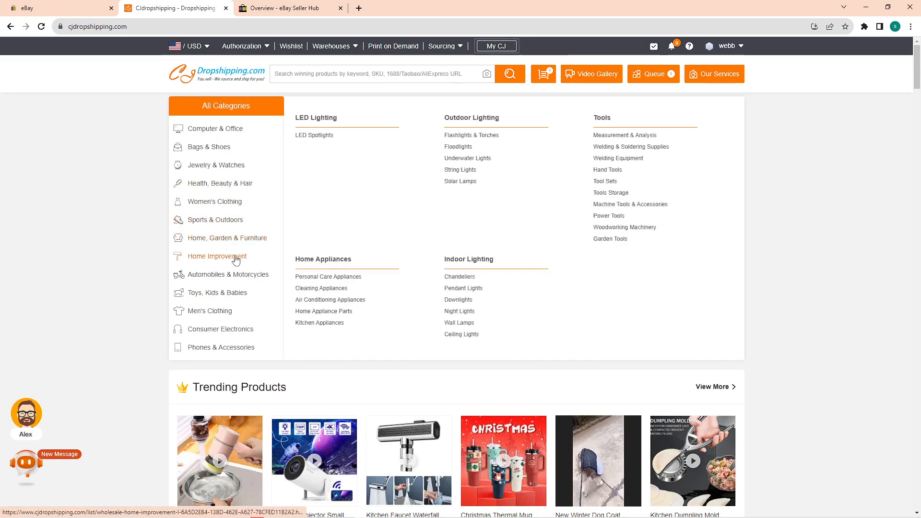
mouse_move(239, 278)
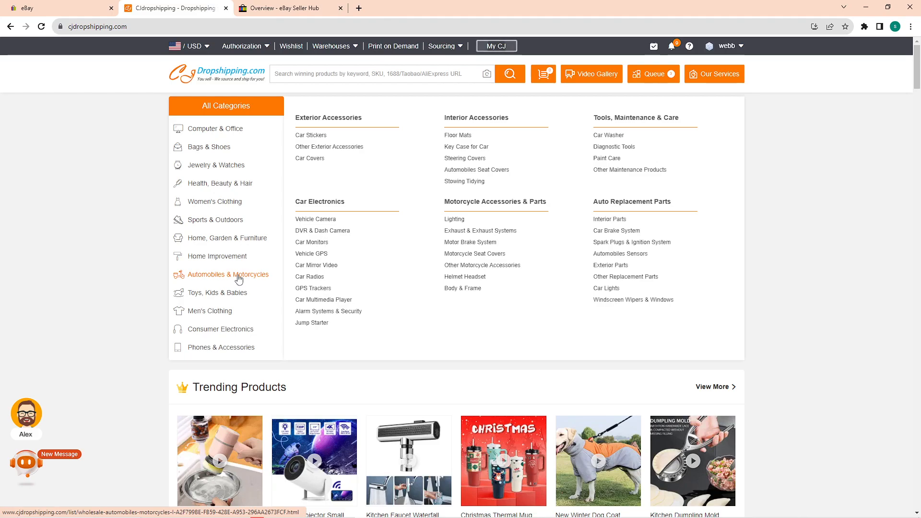
mouse_move(235, 297)
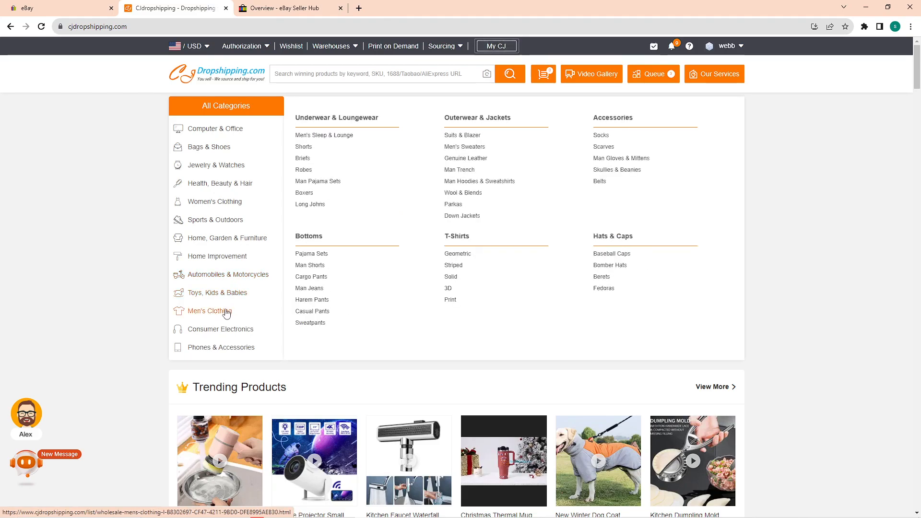
mouse_move(229, 331)
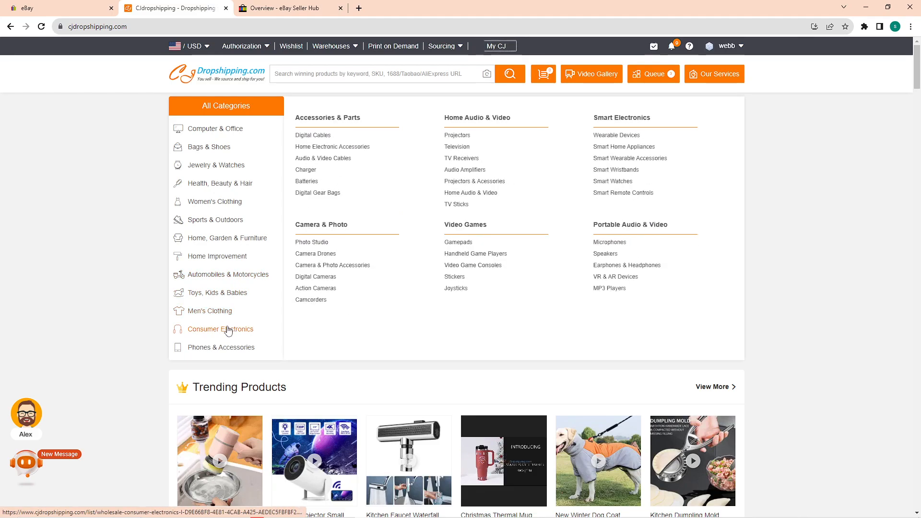
mouse_move(224, 352)
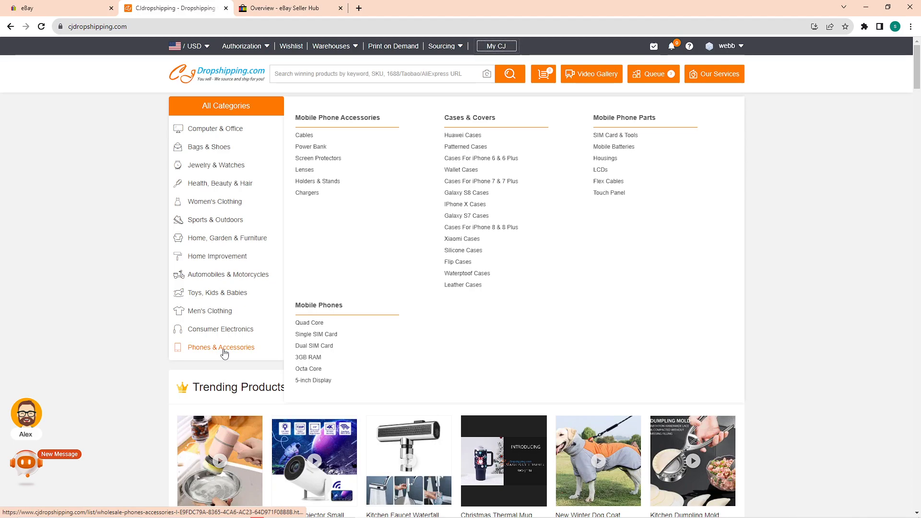
Open the Christmas Hat LED Light product from Trending Products and bring up its form for listing to the eBay store
scroll(821, 314, down, 4)
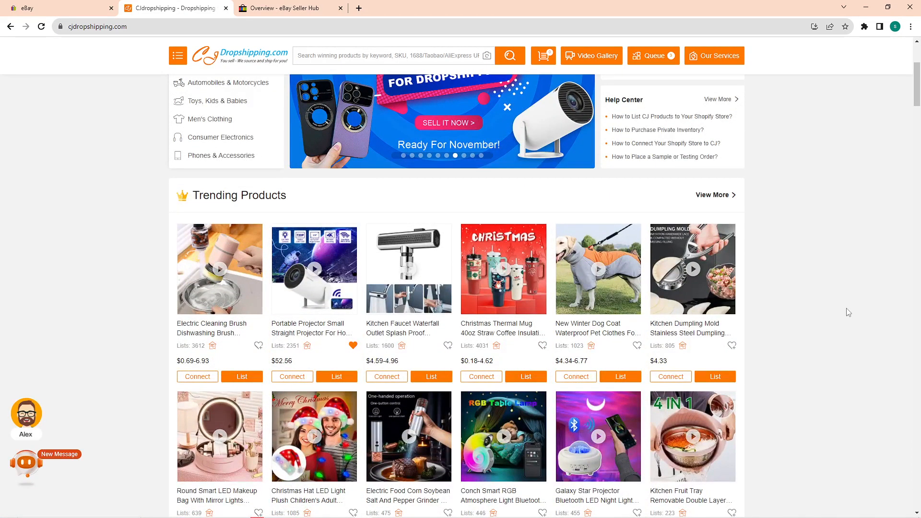
scroll(849, 312, down, 2)
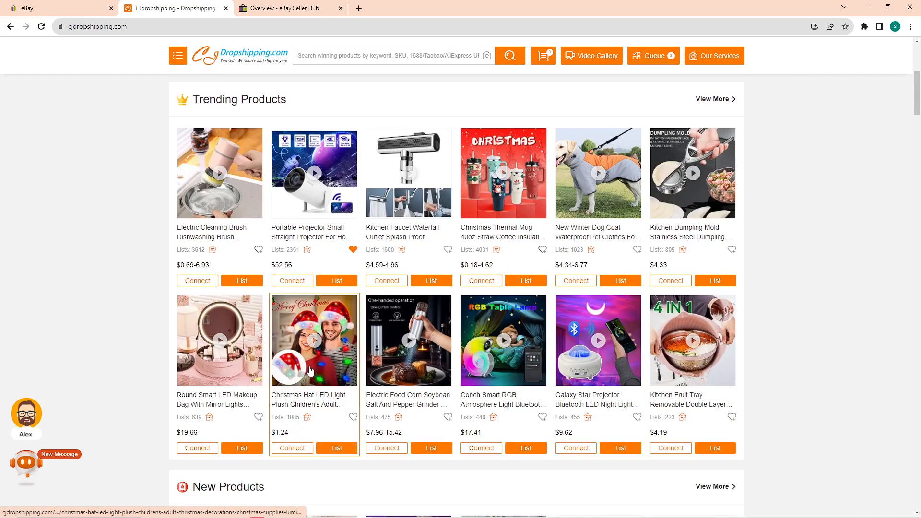
mouse_move(312, 370)
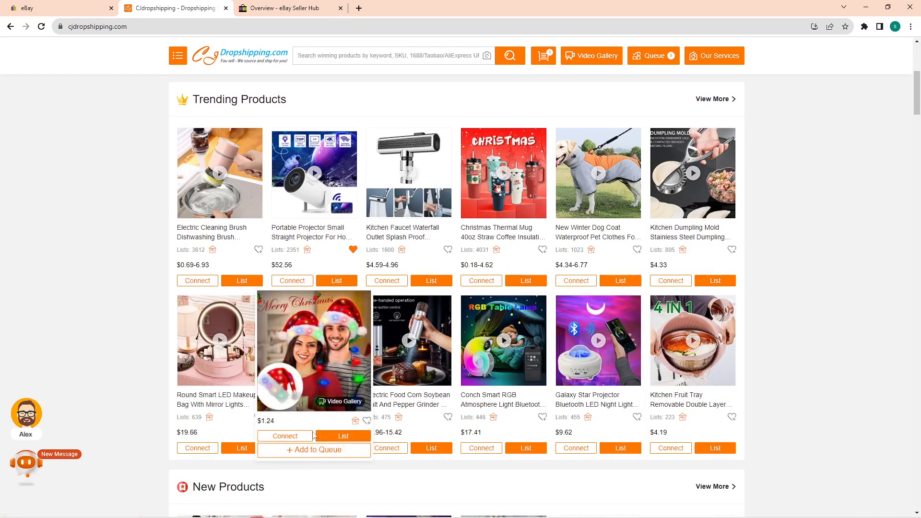
click(339, 362)
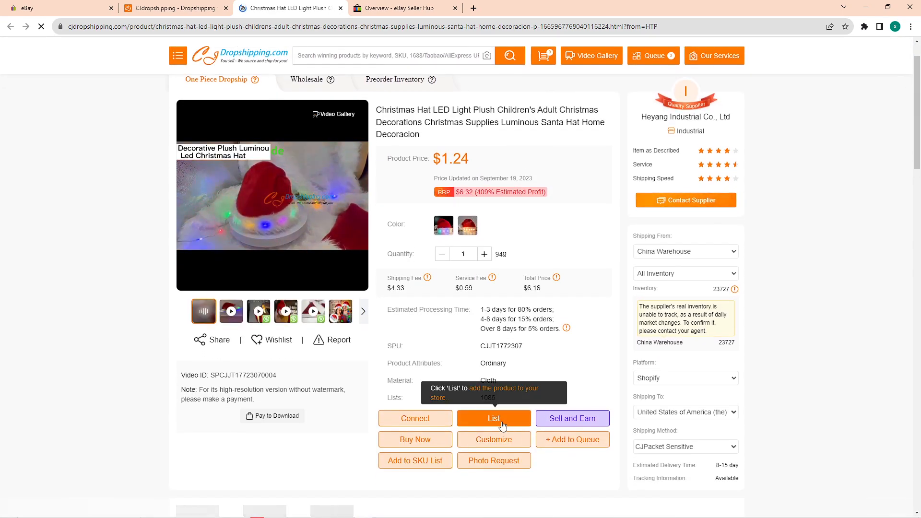
click(494, 418)
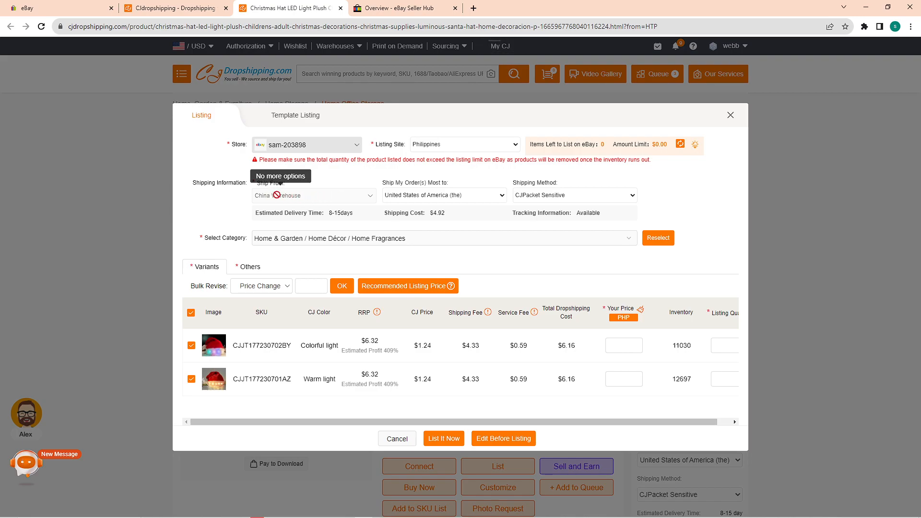
Examine the listing's shipping information, including the available destination countries and shipping methods, without changing the selections
mouse_move(379, 183)
mouse_down()
mouse_move(451, 183)
mouse_move(384, 183)
mouse_up()
click(415, 198)
click(447, 195)
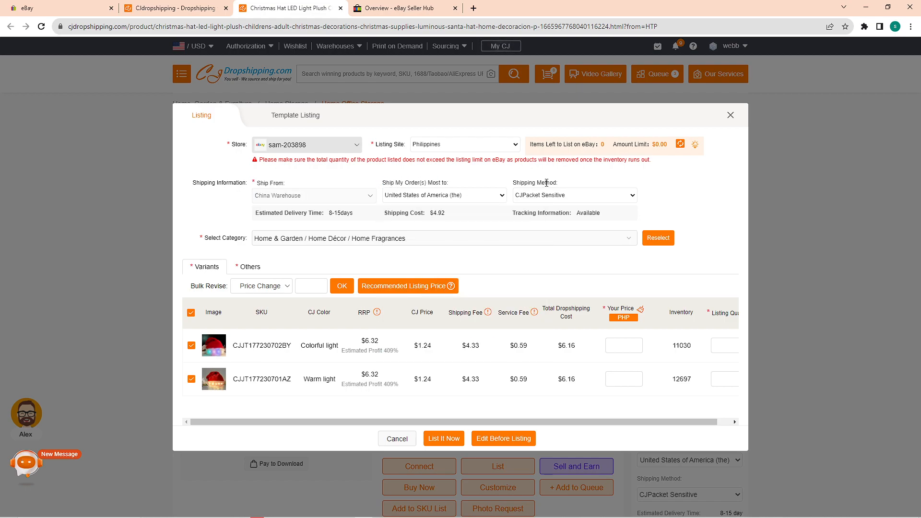
click(458, 195)
drag(539, 332, 547, 357)
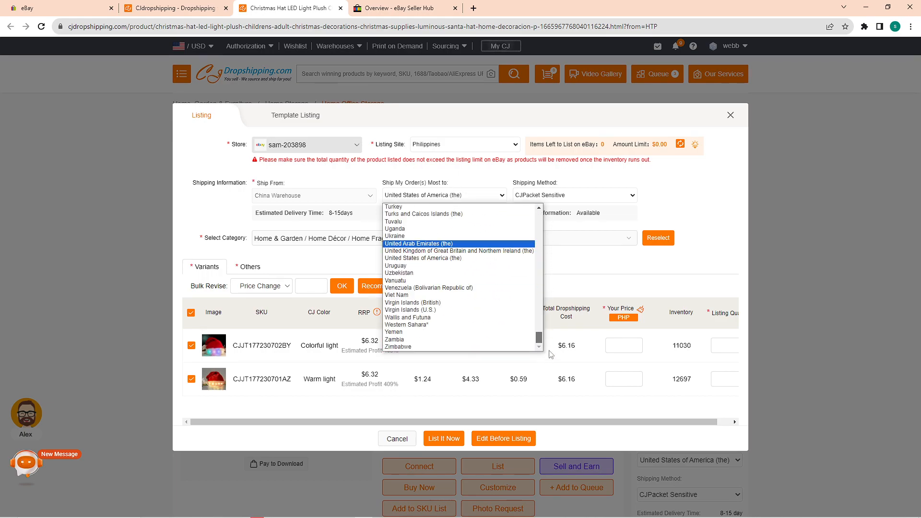
click(668, 200)
click(595, 195)
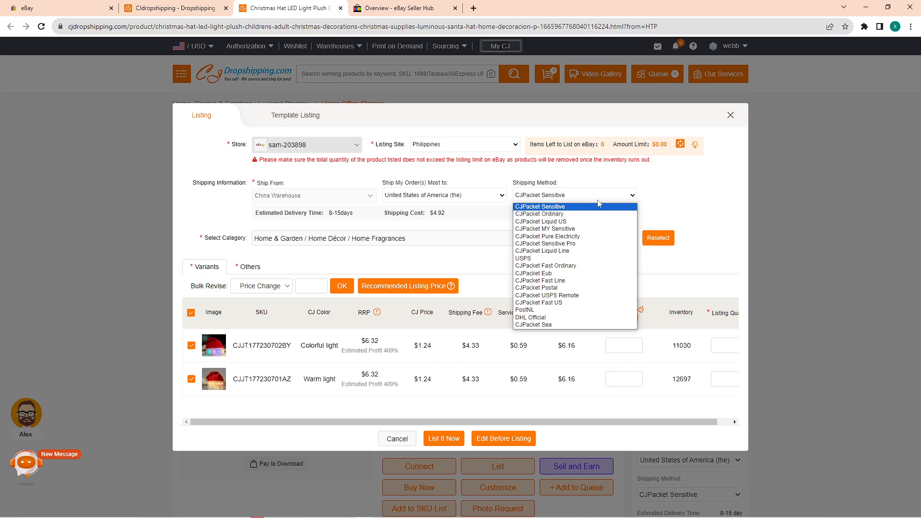
click(662, 199)
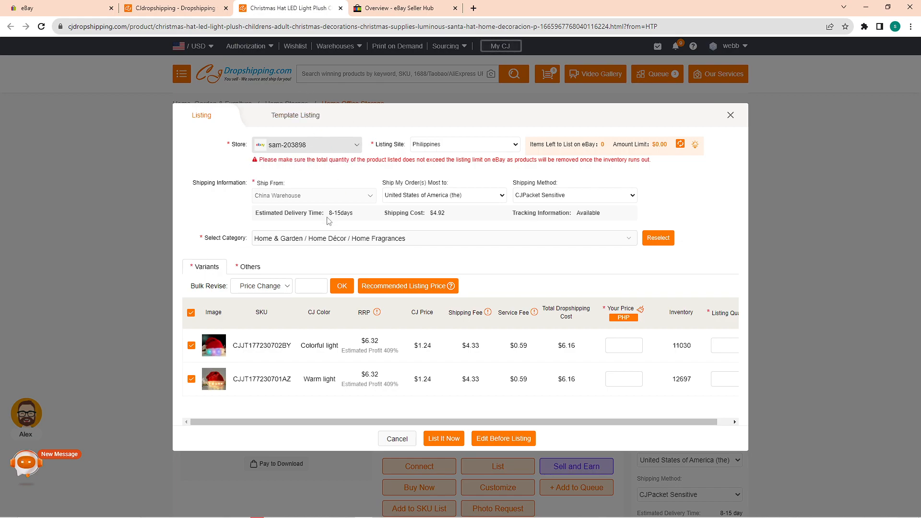
Price both hat variants at 500 PHP with a listing quantity of 2 each, and submit the listing to eBay
drag(561, 422, 574, 423)
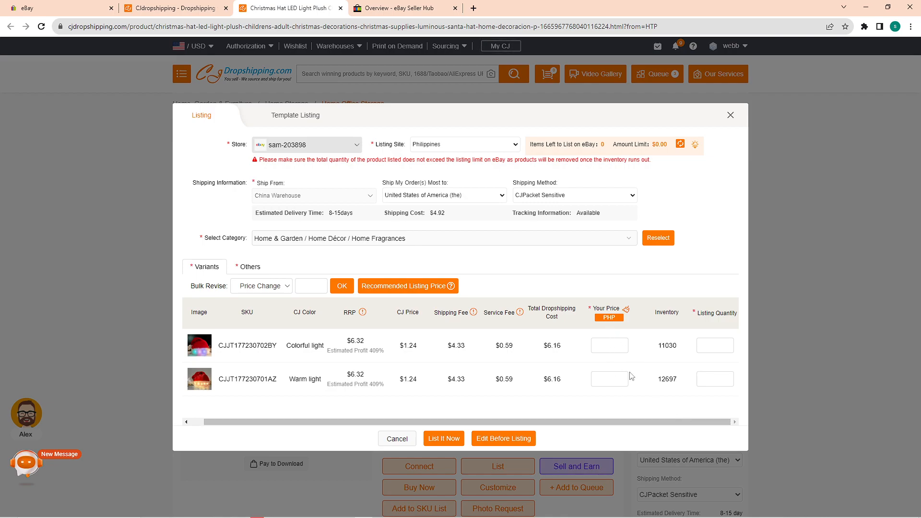
click(619, 340)
click(612, 340)
text(500)
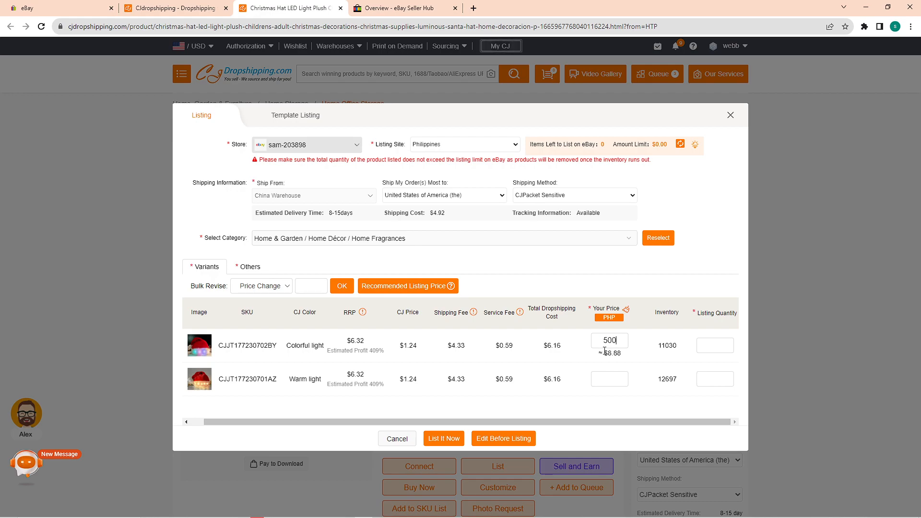
click(608, 379)
text(500)
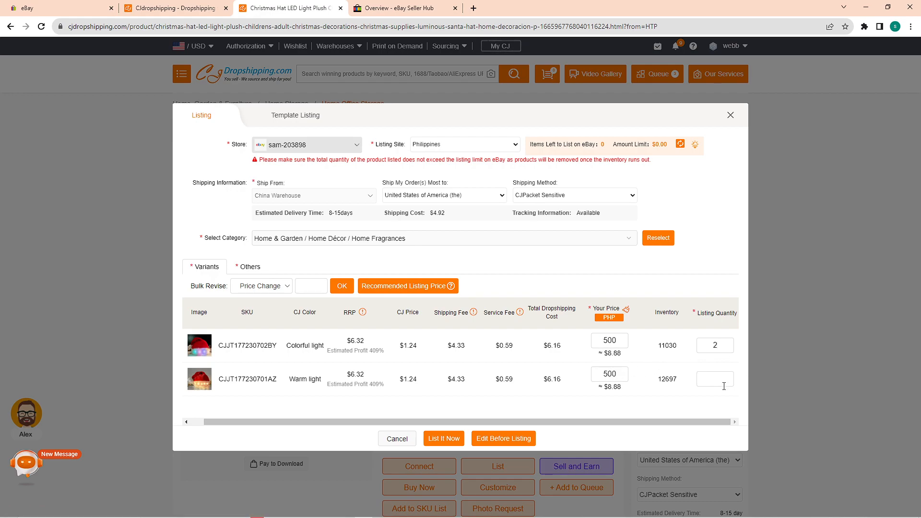
click(424, 439)
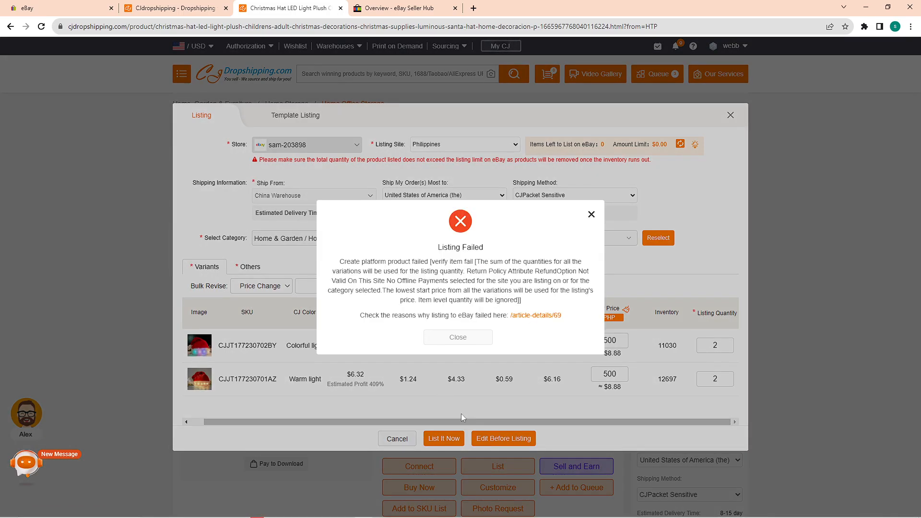
Switch to the Snipping Tool, view the saved capture of a successful listing message, and minimize it
click(381, 511)
mouse_move(403, 284)
mouse_down()
mouse_move(479, 221)
mouse_move(532, 288)
mouse_up()
click(507, 163)
click(489, 240)
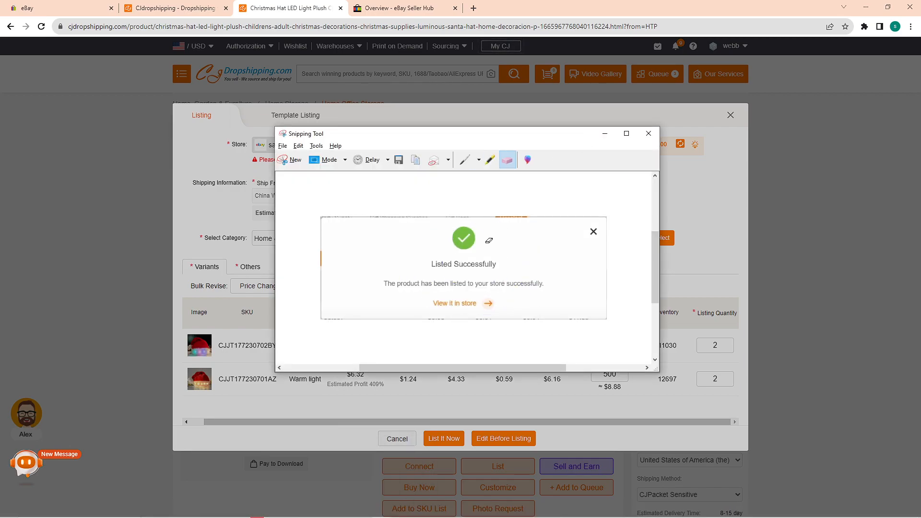
click(606, 135)
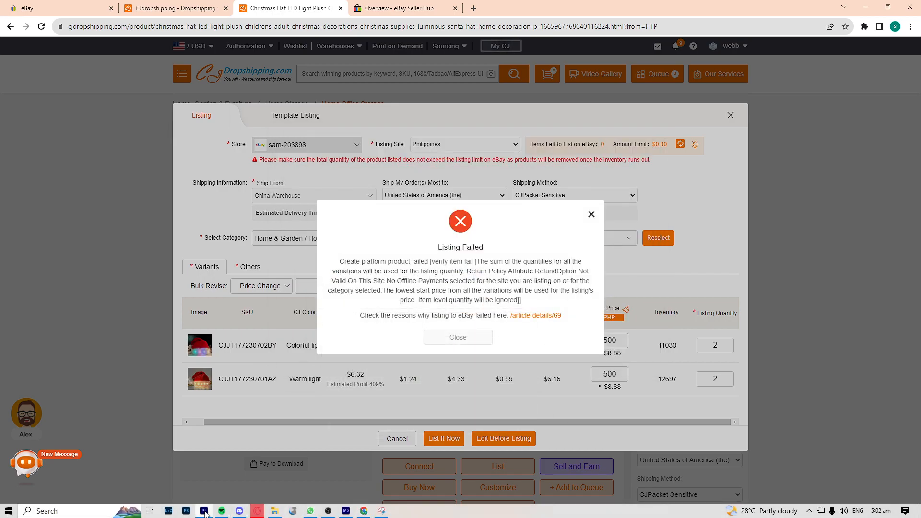
Review the reasons given in the listing error dialog and open the hat in the detailed editor for changes before listing
drag(518, 300, 382, 291)
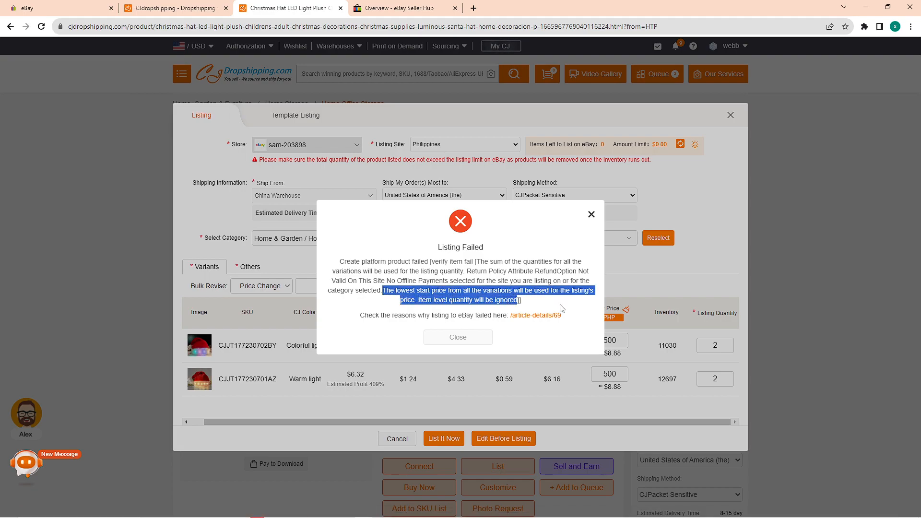
click(563, 307)
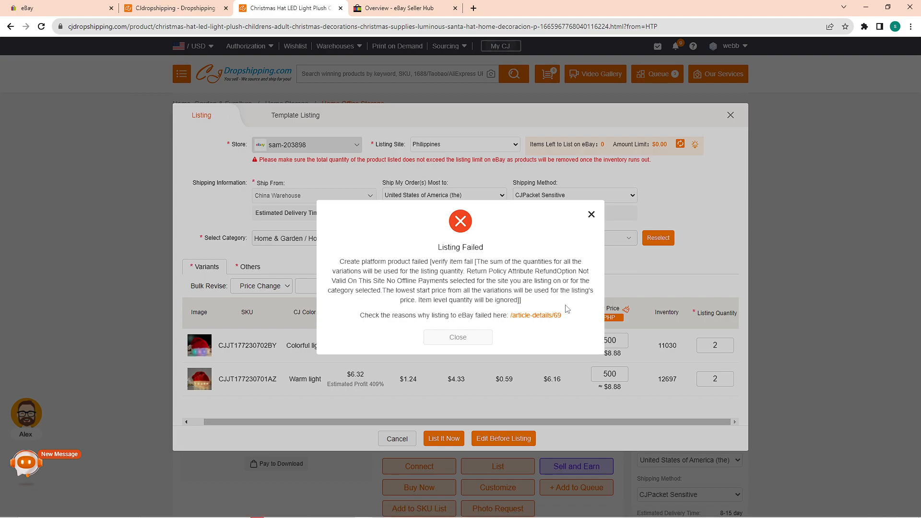
click(592, 447)
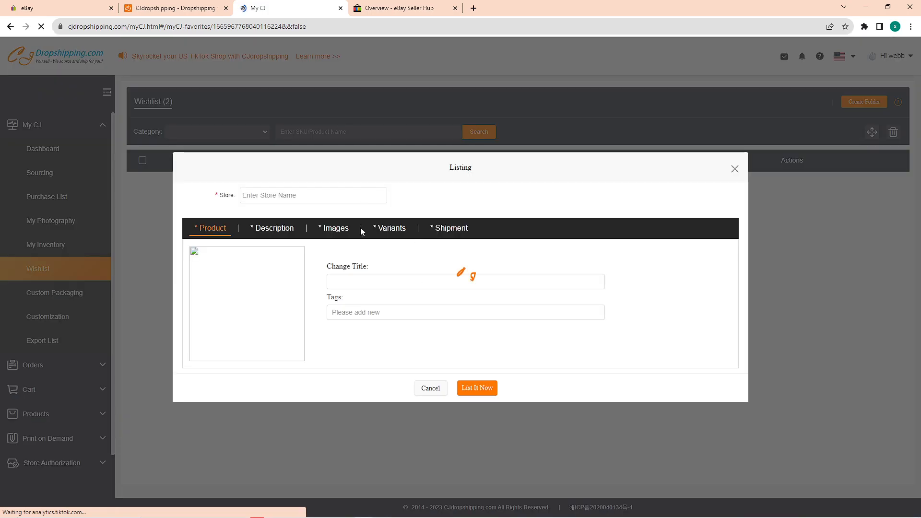
Insert the word "Colorful" between "LED" and "Light" in the Christmas hat's listing title
double_click(370, 283)
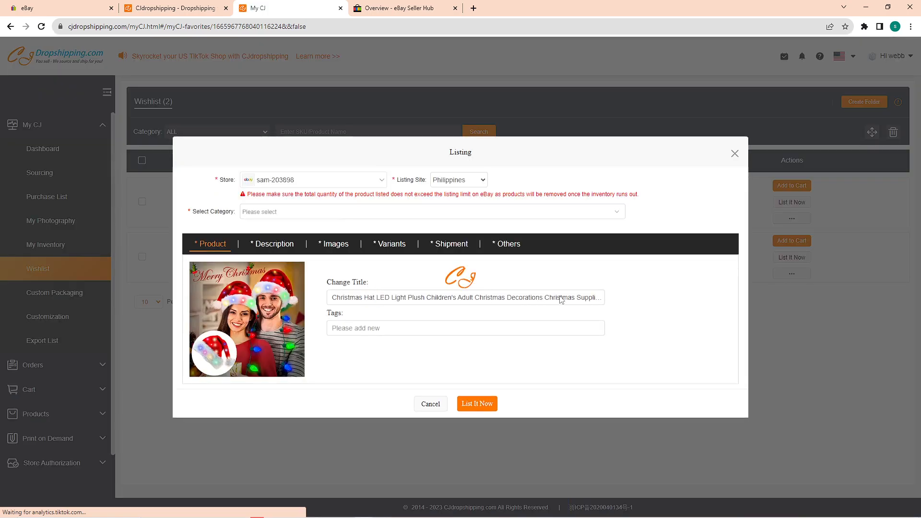
triple_click(398, 302)
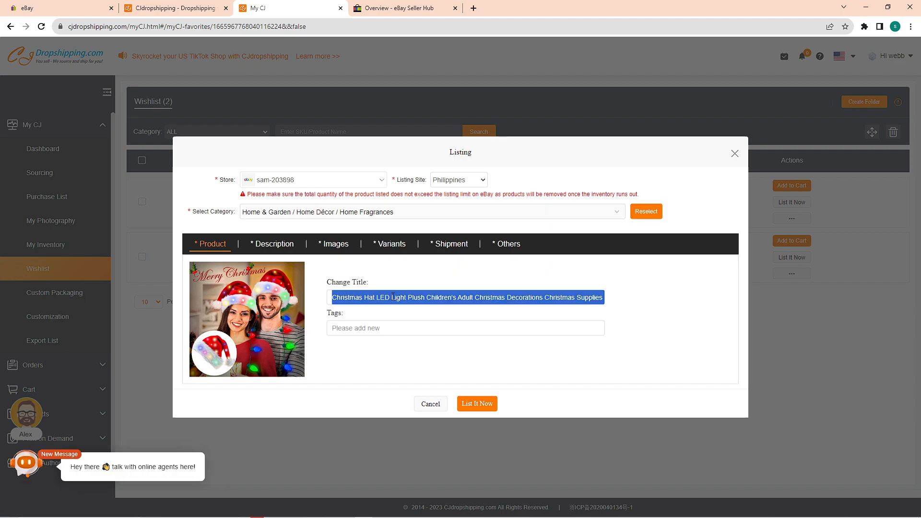
drag(430, 297, 537, 298)
click(392, 298)
click(427, 300)
click(536, 298)
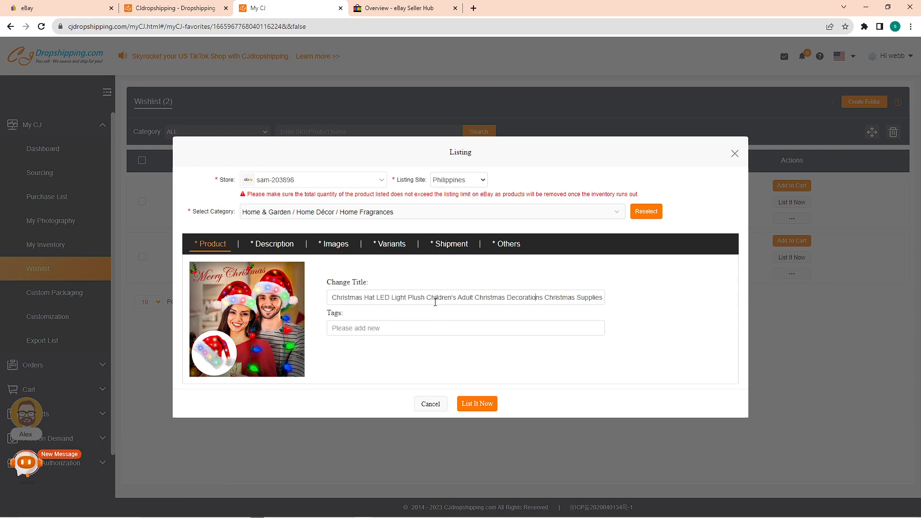
click(390, 297)
text(Col)
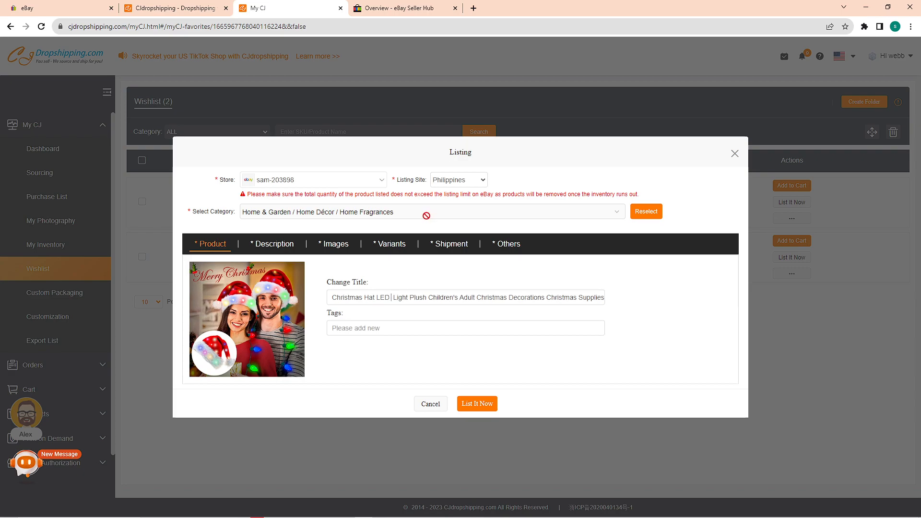
text(orfu)
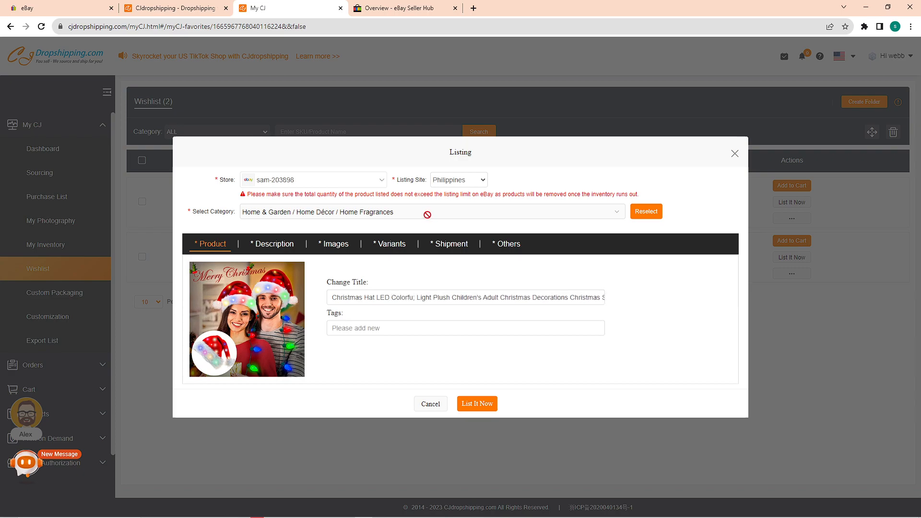
text(l)
triple_click(582, 298)
Enter "LED" and "lights" as comma-separated tags for the hat and open the listing's description
click(388, 327)
text(LED,)
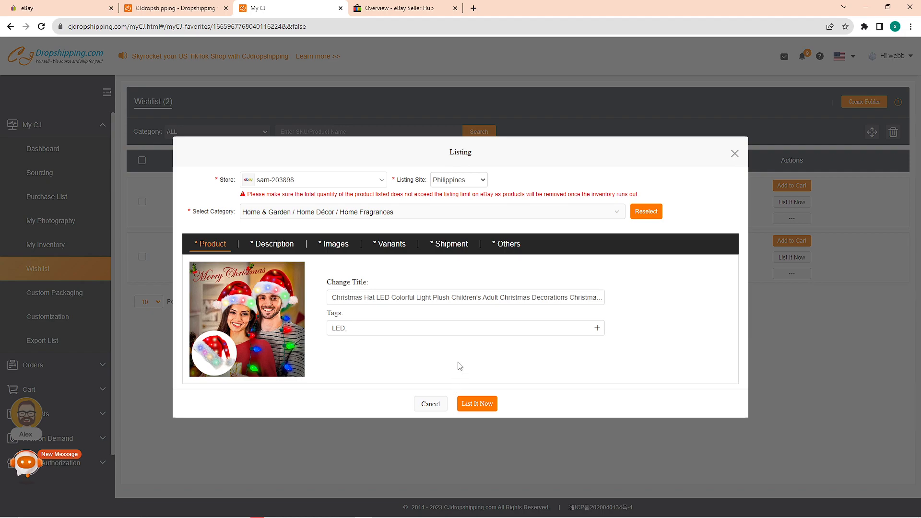
text(lights,)
click(263, 242)
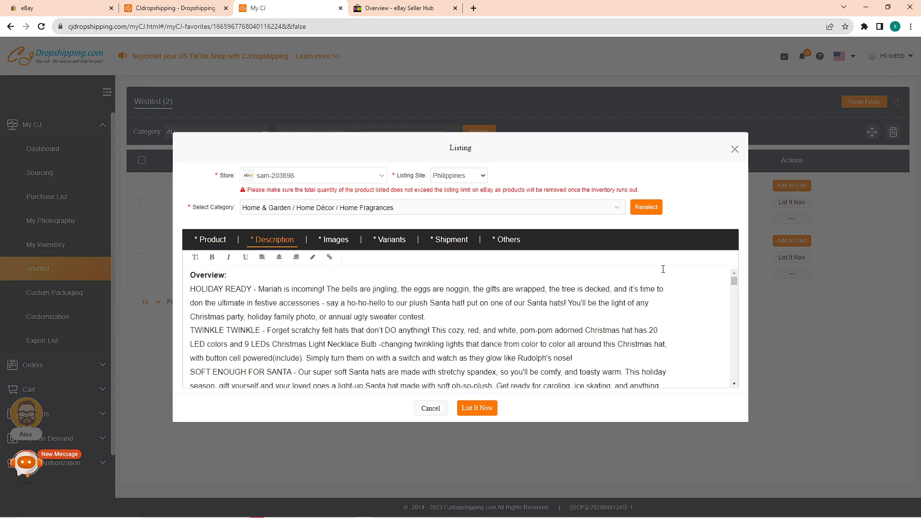
Review the hat's listing description from the overview through product, size and packing information to the product photos
scroll(485, 365, down, 1)
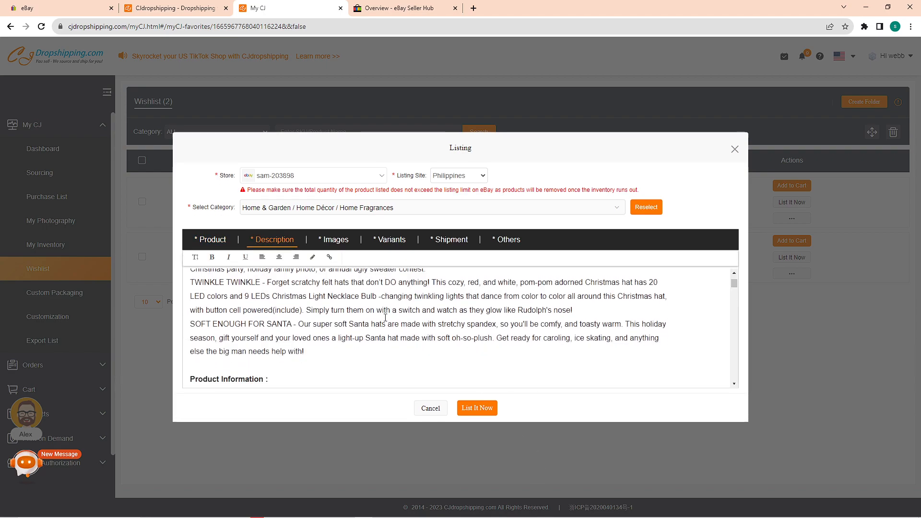
scroll(386, 318, down, 2)
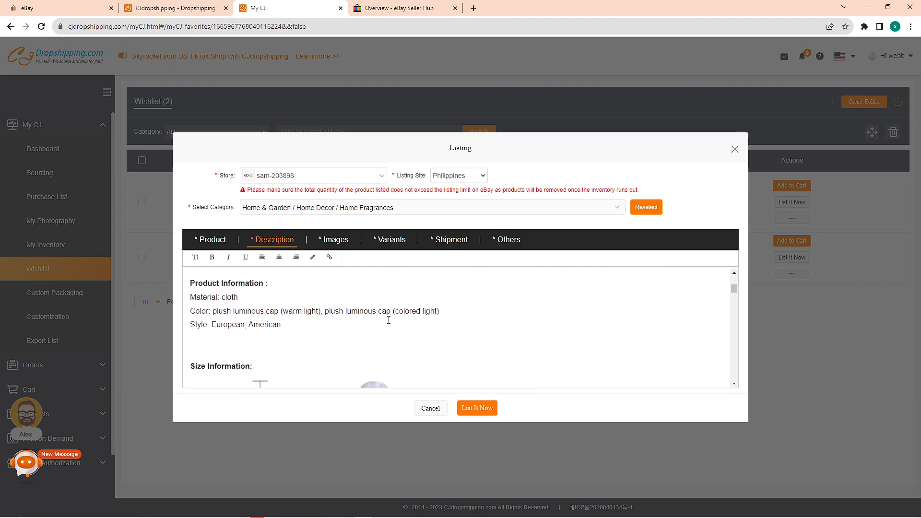
scroll(388, 320, down, 1)
scroll(389, 325, down, 2)
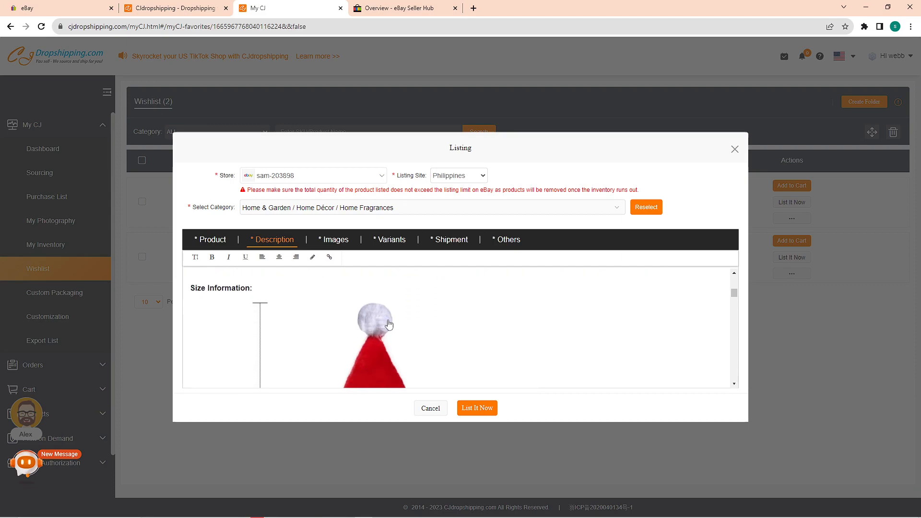
scroll(389, 325, down, 1)
scroll(389, 324, down, 3)
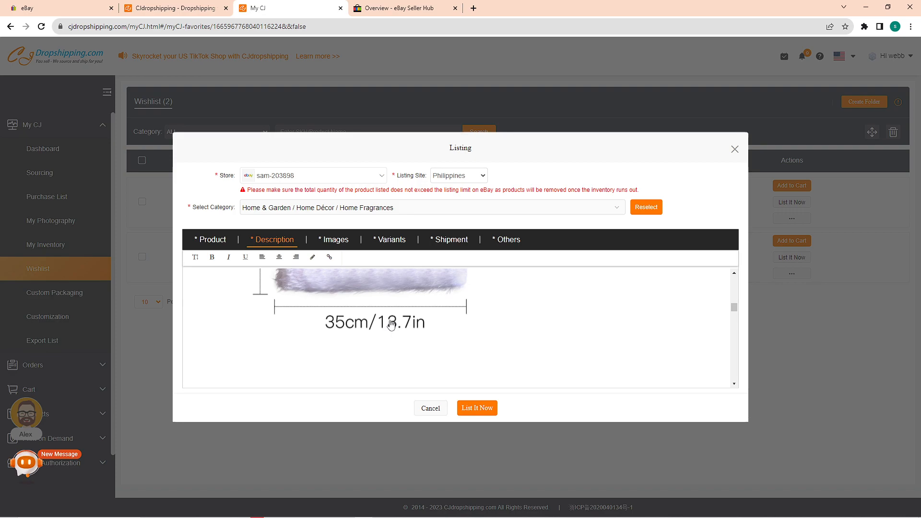
scroll(391, 324, down, 1)
scroll(390, 321, down, 1)
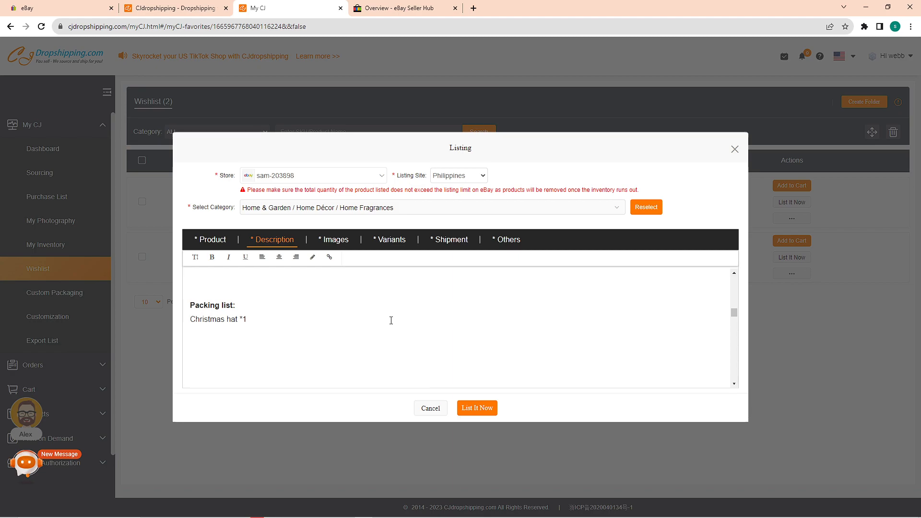
scroll(393, 322, down, 2)
scroll(394, 326, down, 6)
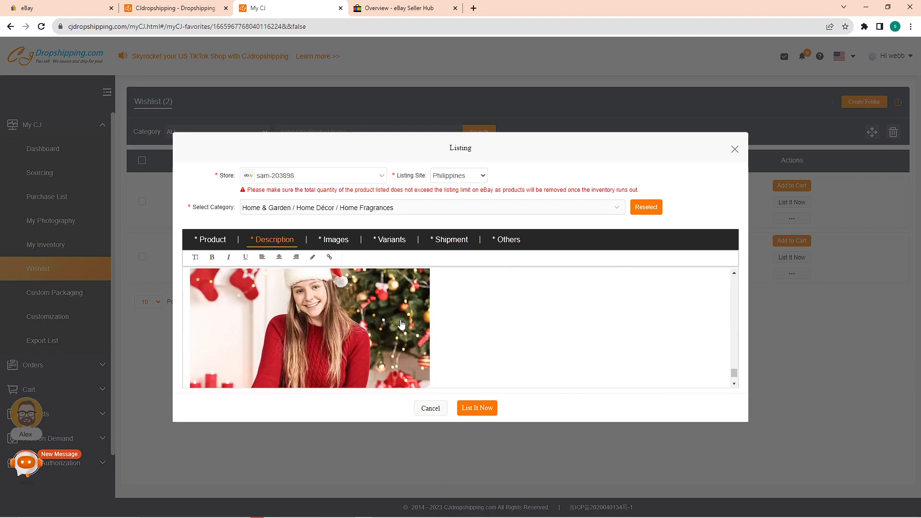
scroll(402, 324, down, 2)
drag(734, 374, 734, 278)
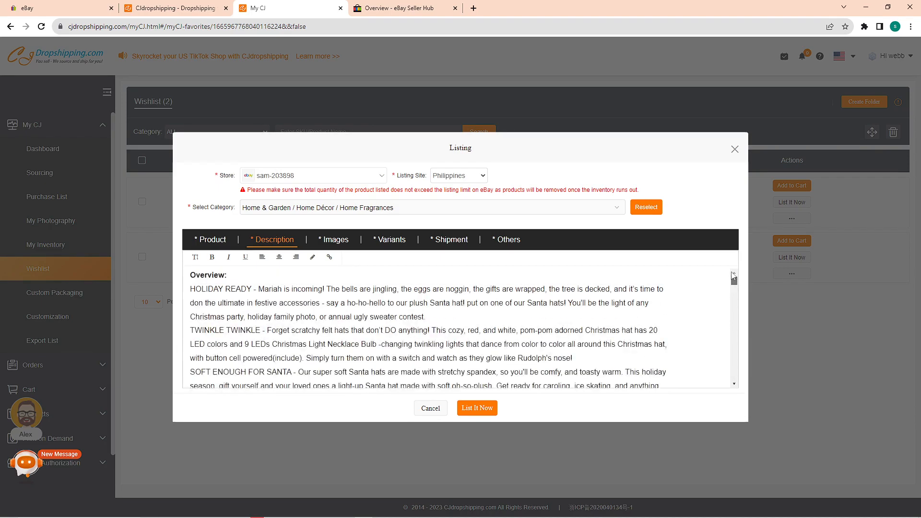
scroll(264, 290, down, 5)
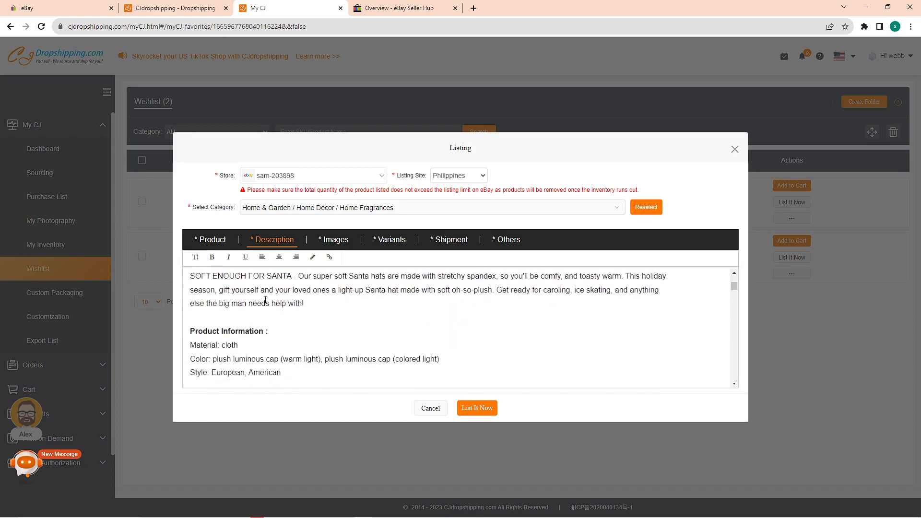
scroll(266, 301, up, 5)
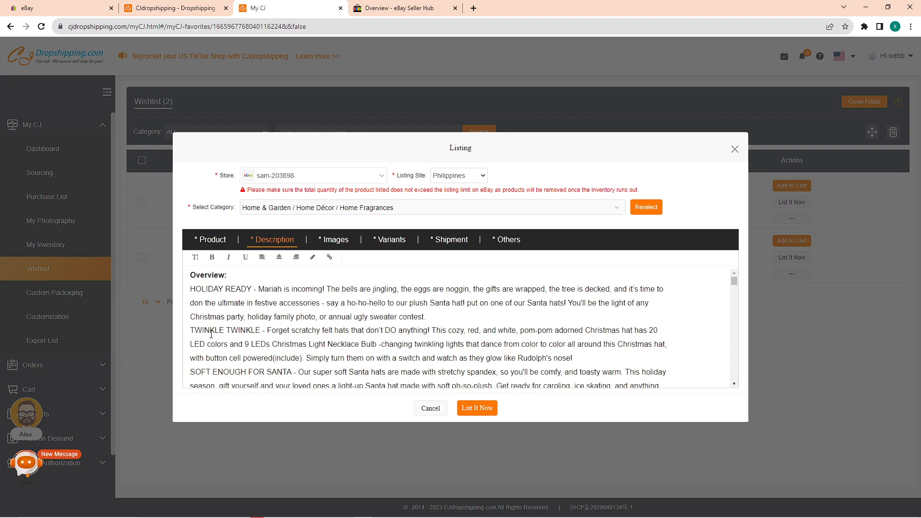
Underline the whole "TWINKLE TWINKLE" paragraph in the listing description
drag(195, 331, 673, 359)
scroll(594, 349, down, 1)
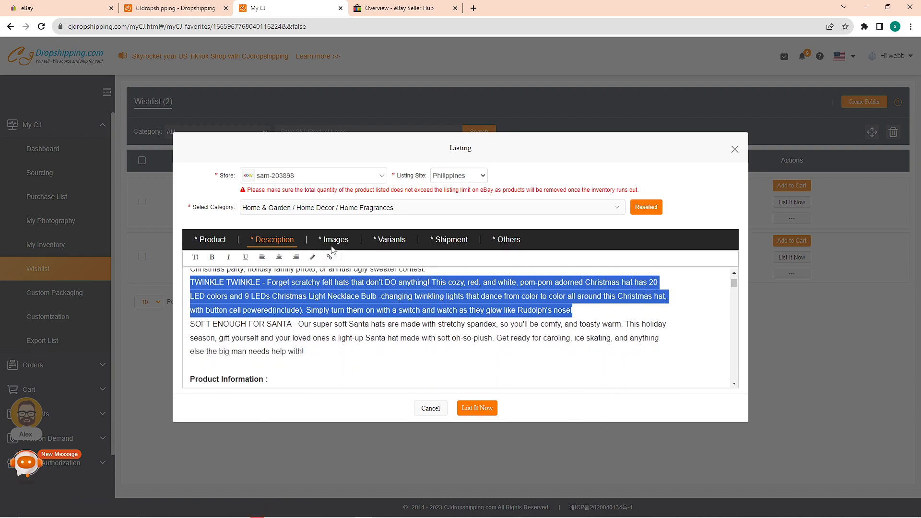
click(245, 257)
click(361, 311)
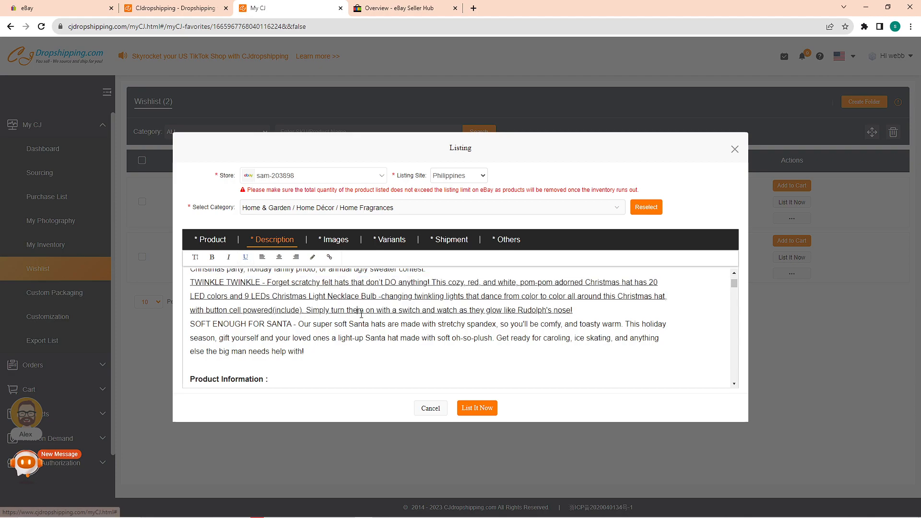
Exclude three photos from the listing images: the couple with colored lights, the couple with a gift, and the woman in a red sweater
click(342, 241)
scroll(527, 390, down, 1)
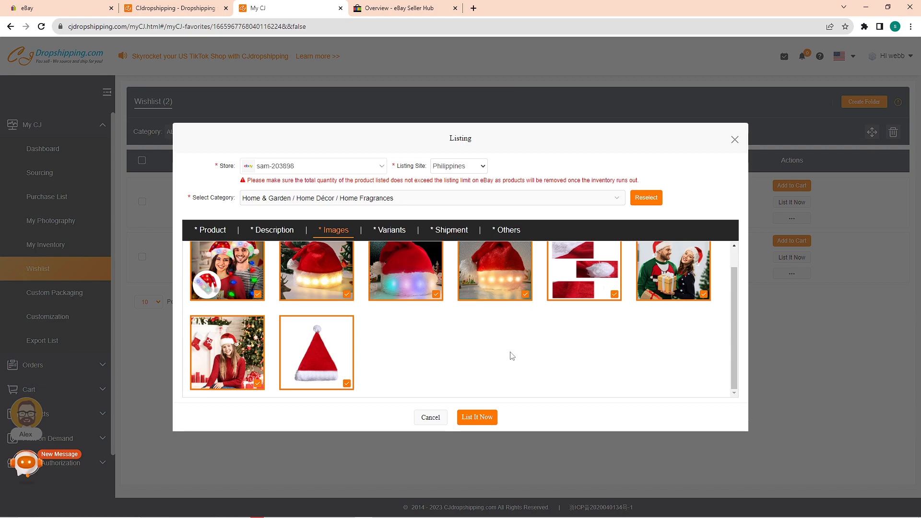
click(254, 298)
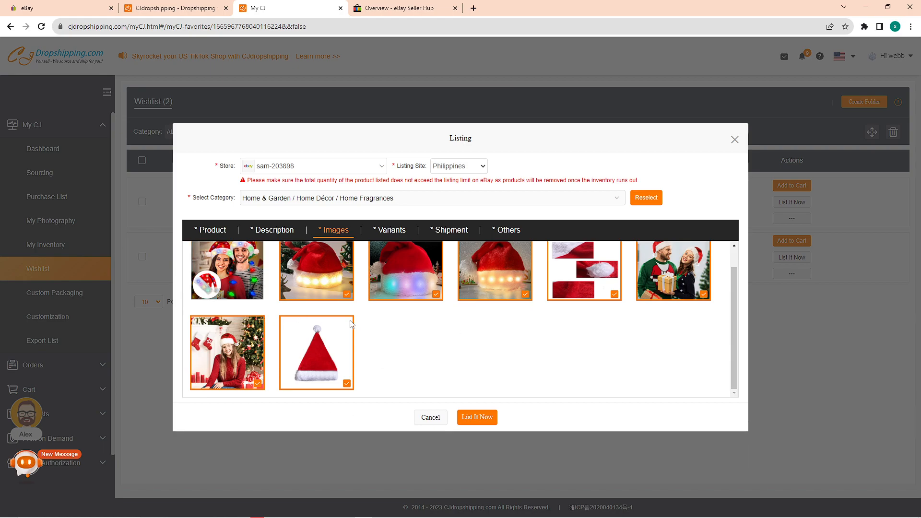
scroll(460, 372, up, 1)
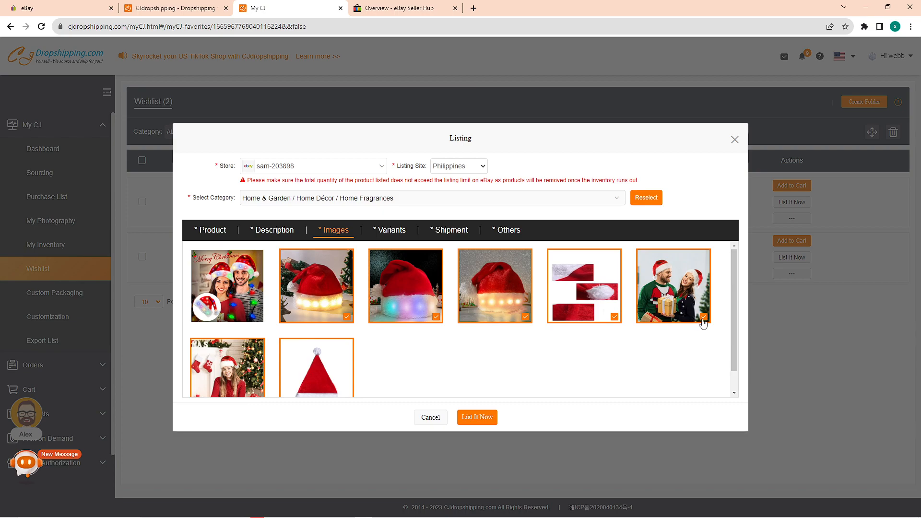
click(704, 323)
scroll(329, 339, down, 1)
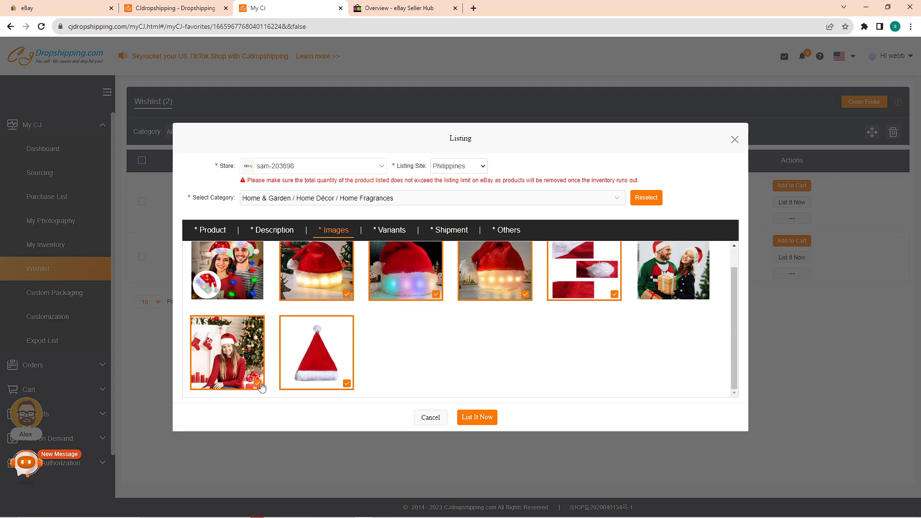
click(267, 385)
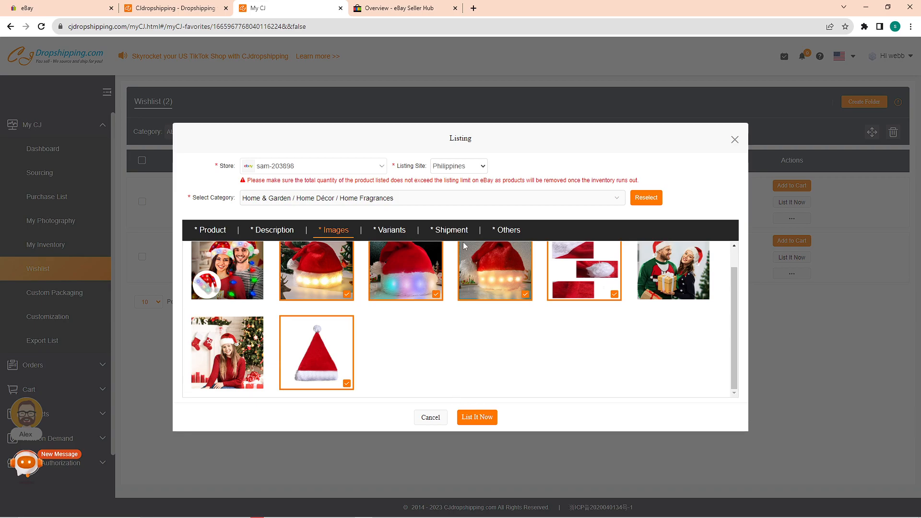
Set your price to 888 PHP for both the Colorful light and Warm light variants
click(396, 231)
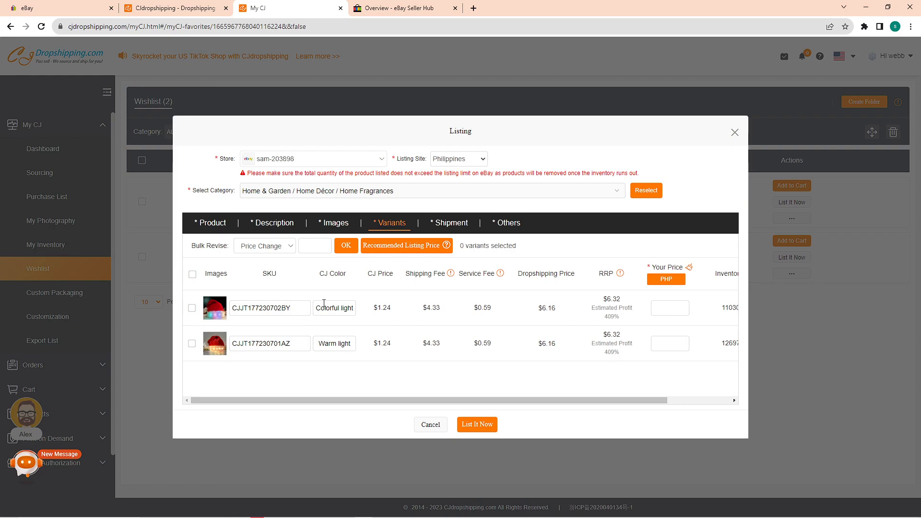
click(690, 308)
text(8)
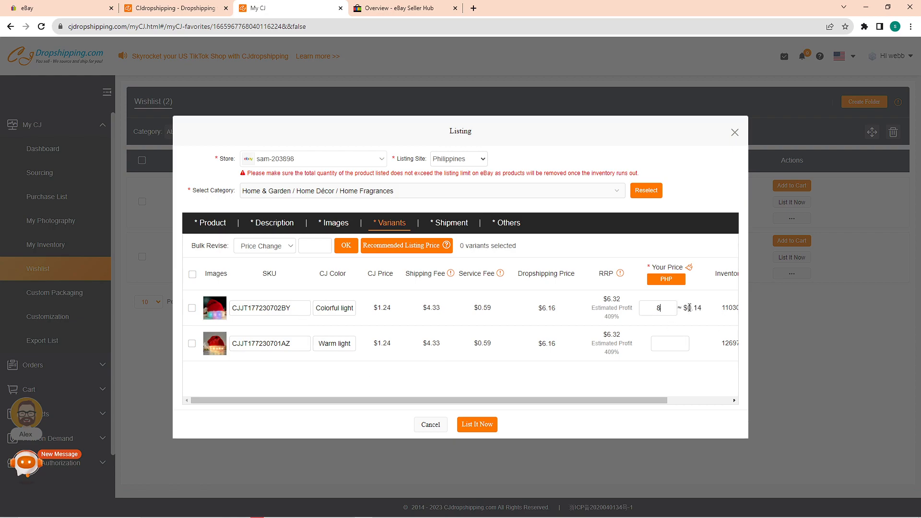
text(88)
click(662, 342)
text(888)
Select both the Colorful light and Warm light variants for the listing
click(193, 274)
click(192, 274)
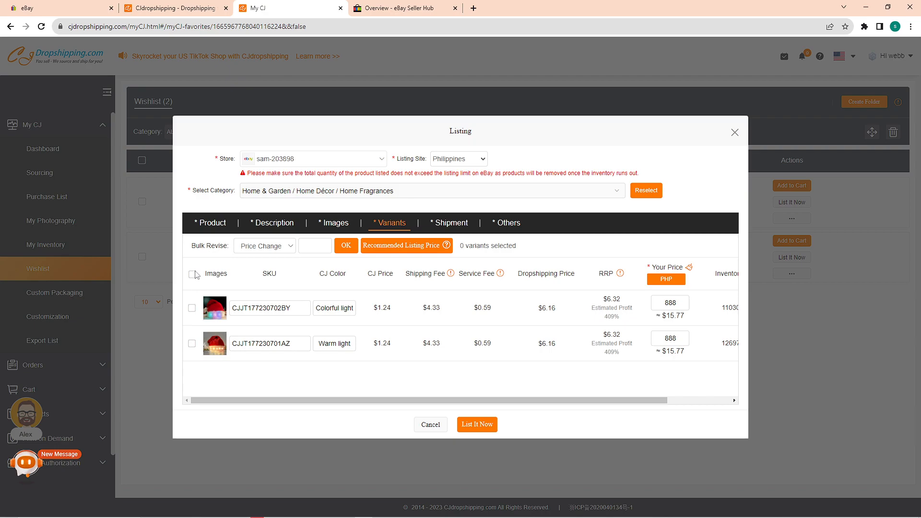
click(192, 308)
click(192, 343)
Review the shipment options, including estimated delivery times, shipping fees, service fees and tracking information
click(464, 224)
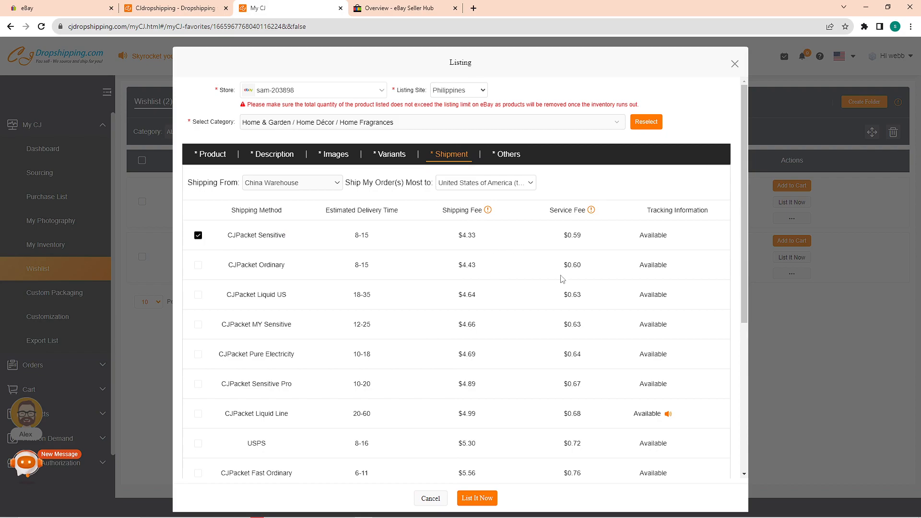
drag(326, 211, 588, 211)
drag(646, 211, 701, 211)
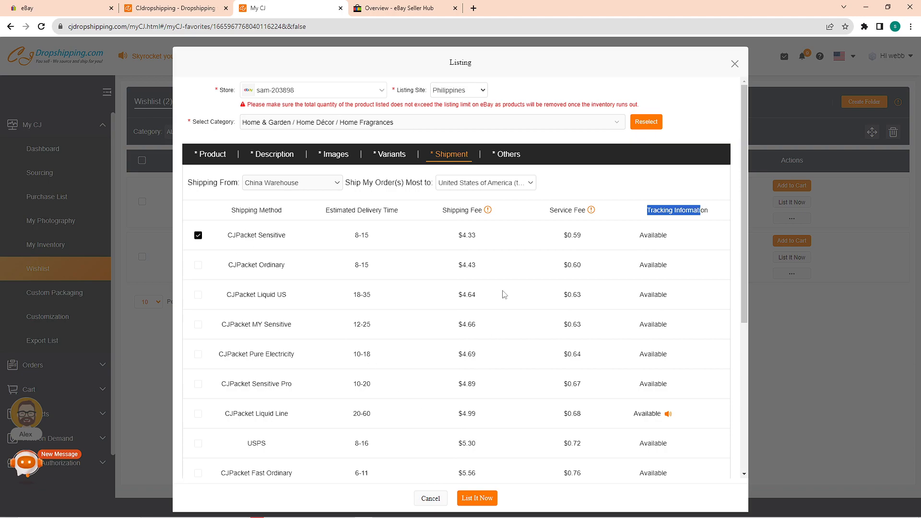
Choose FLAT:PH_LocalCourier as the listing's shipping method on eBay
click(507, 158)
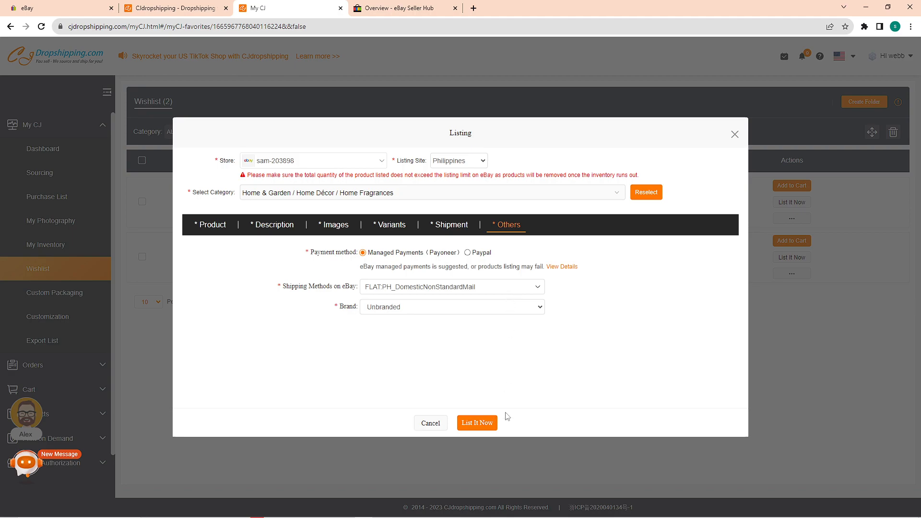
click(398, 291)
click(434, 376)
Set the brand to American Heritage and submit the hat's listing
click(407, 312)
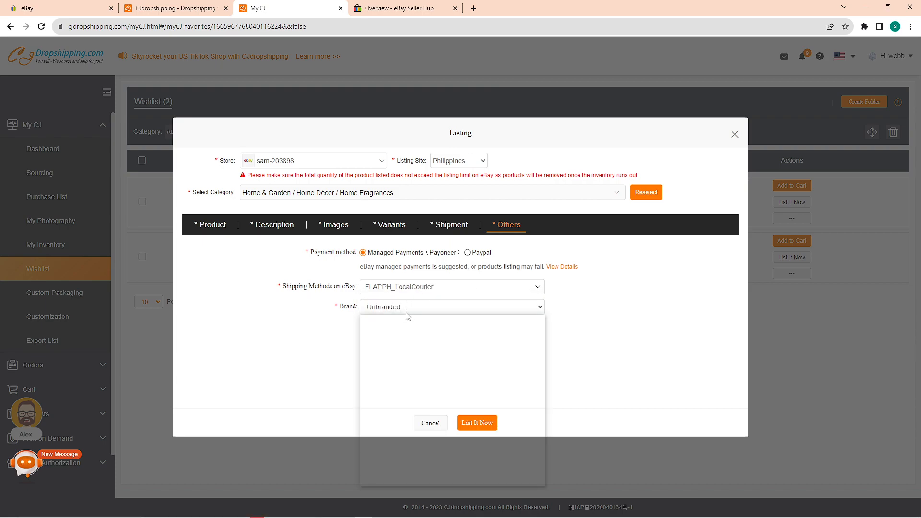
scroll(434, 407, down, 10)
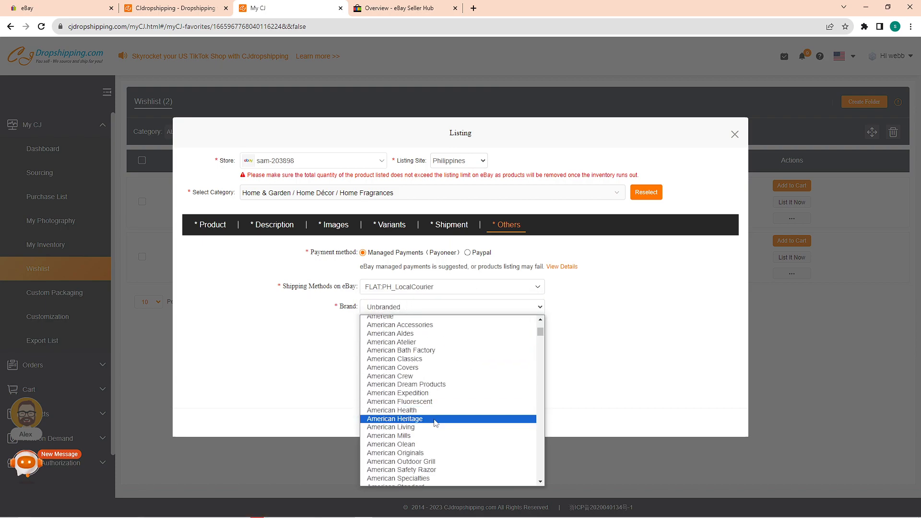
click(435, 419)
click(484, 426)
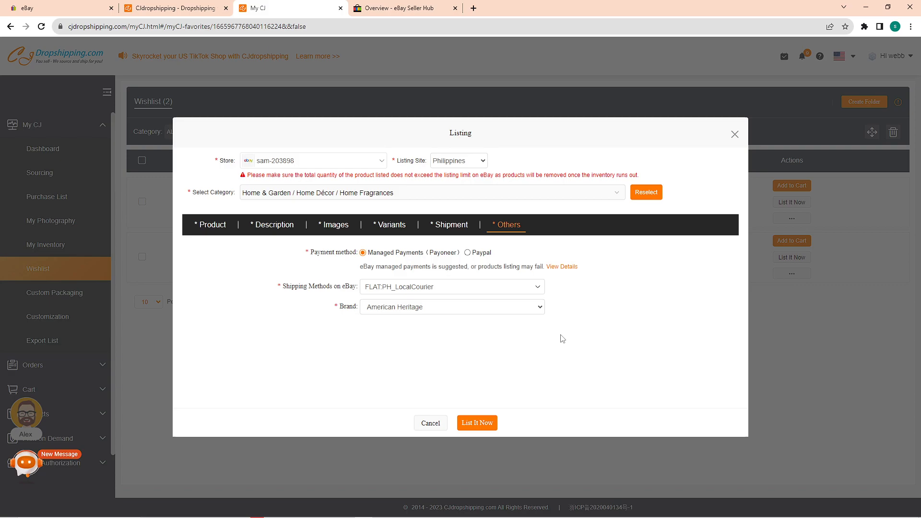
Switch to the eBay Seller Hub and check the store's active listings for the new product
click(447, 5)
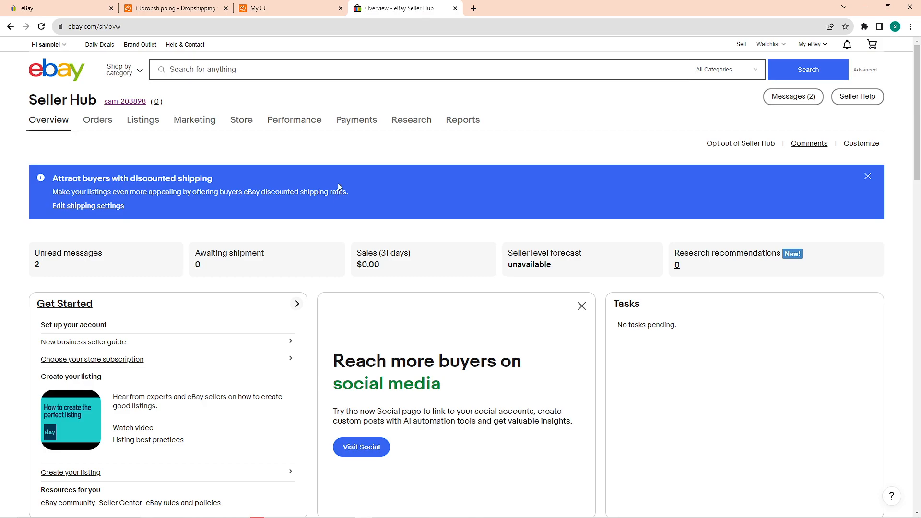
click(73, 74)
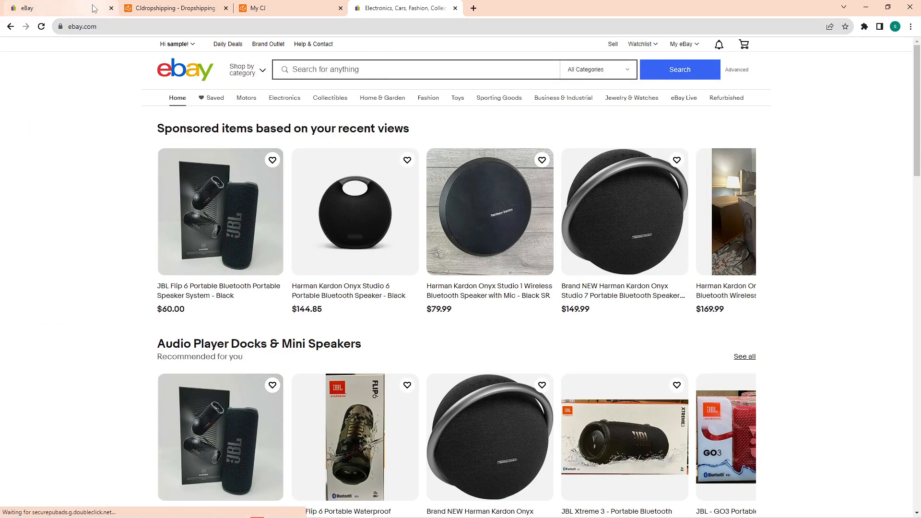
click(10, 27)
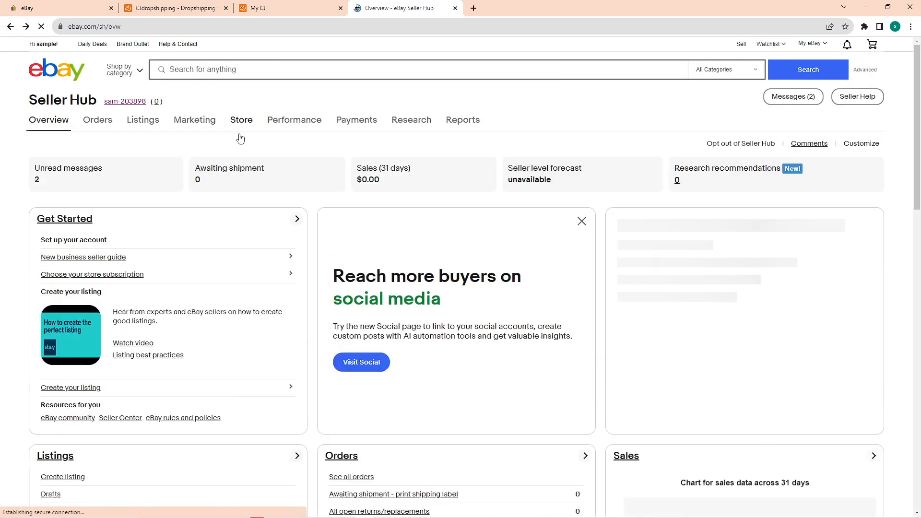
click(151, 123)
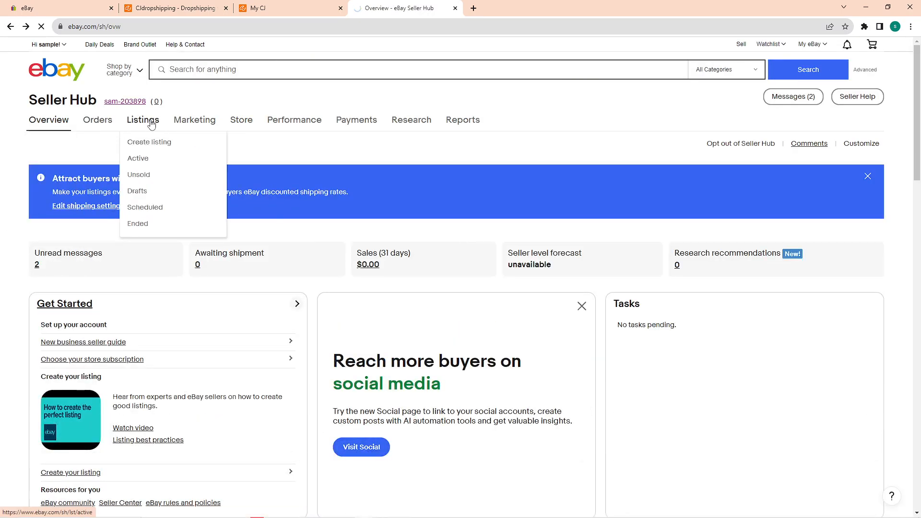
click(140, 159)
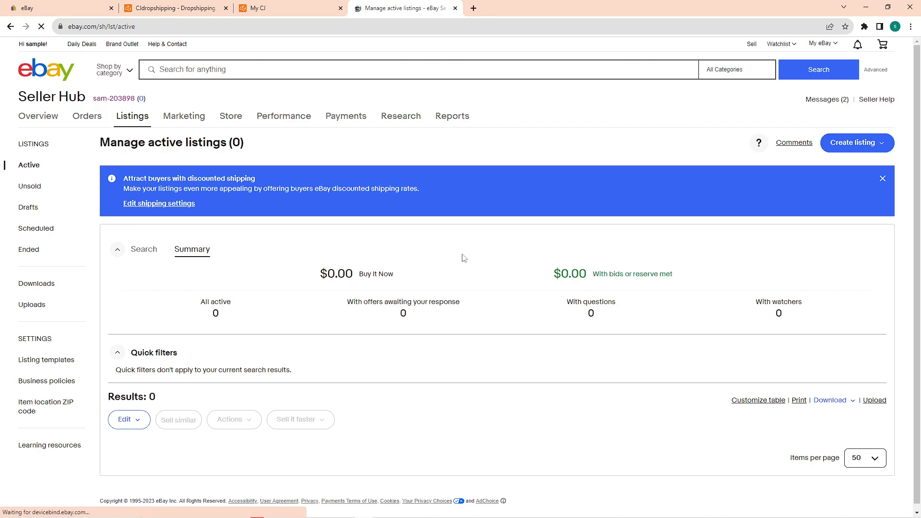
scroll(475, 263, down, 5)
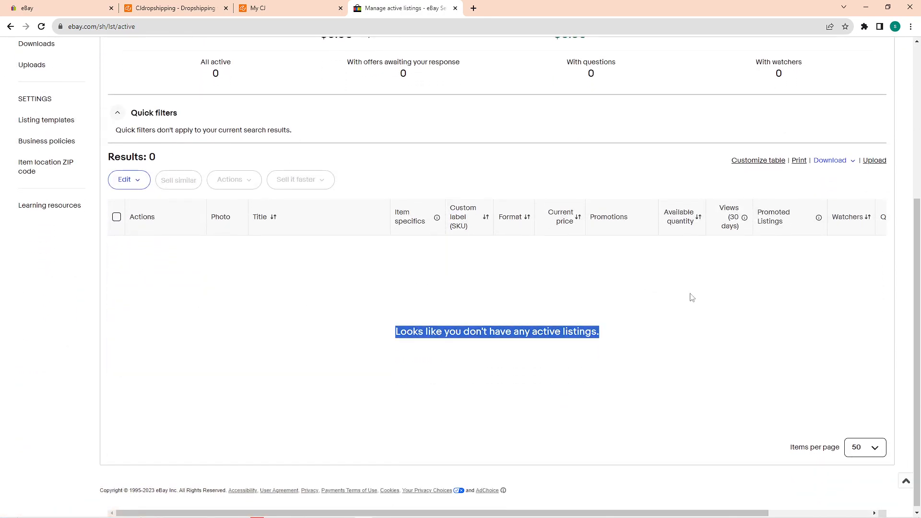